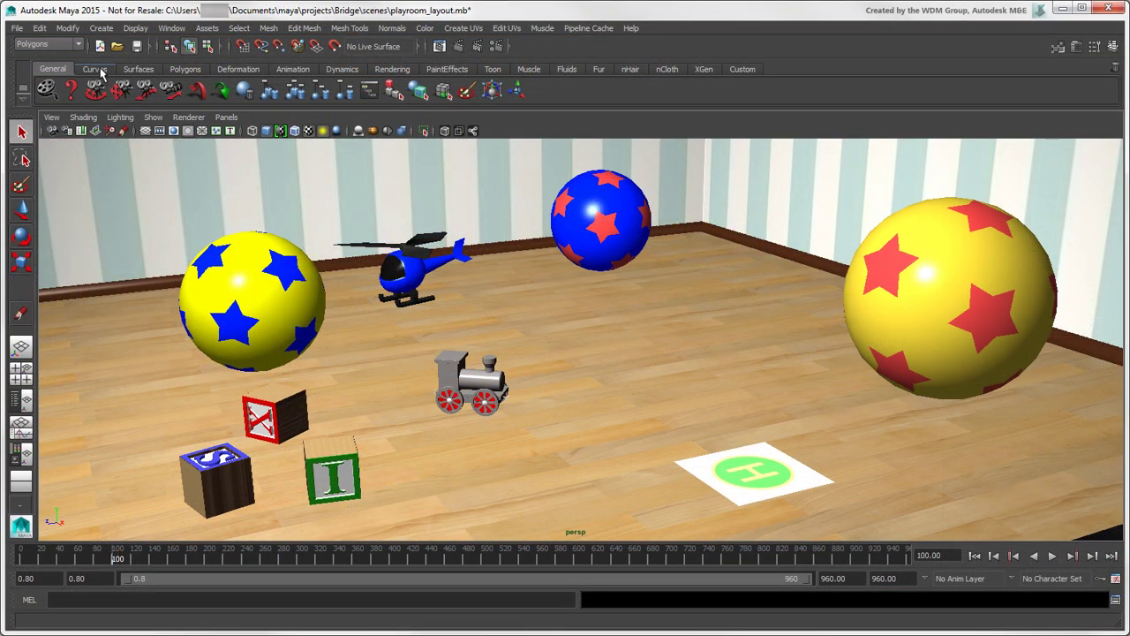
# Step through the Curves, Surfaces, Polygons, Deformation, Animation, Dynamics, Rendering and PaintEffects shelves
pyautogui.click(101, 76)
pyautogui.click(138, 71)
pyautogui.click(186, 73)
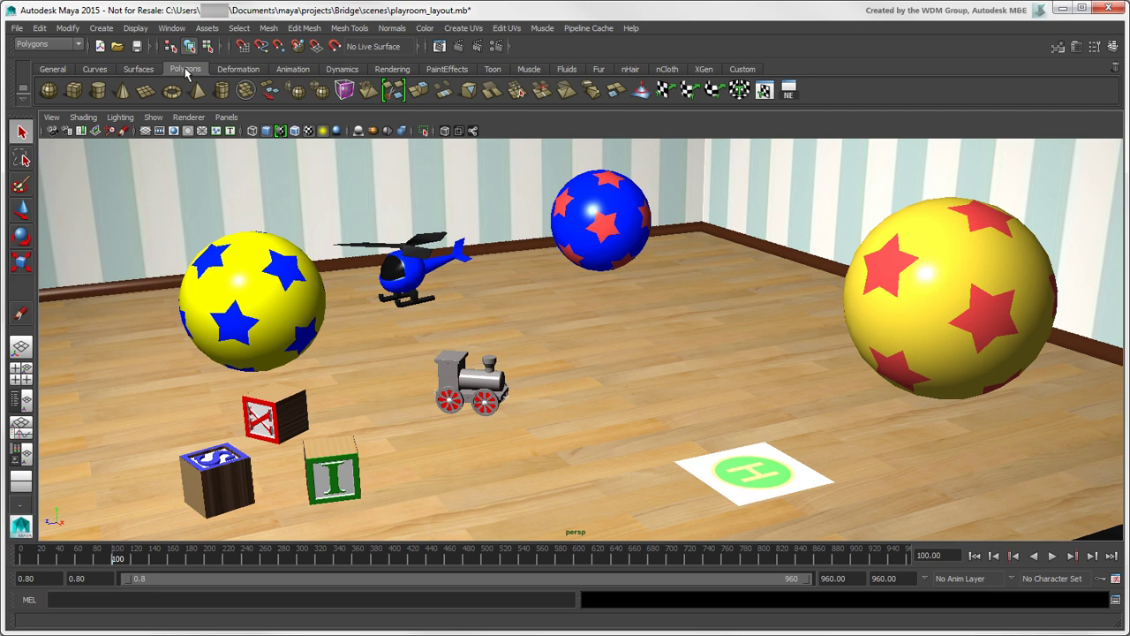
pyautogui.click(253, 72)
pyautogui.click(307, 72)
pyautogui.click(358, 73)
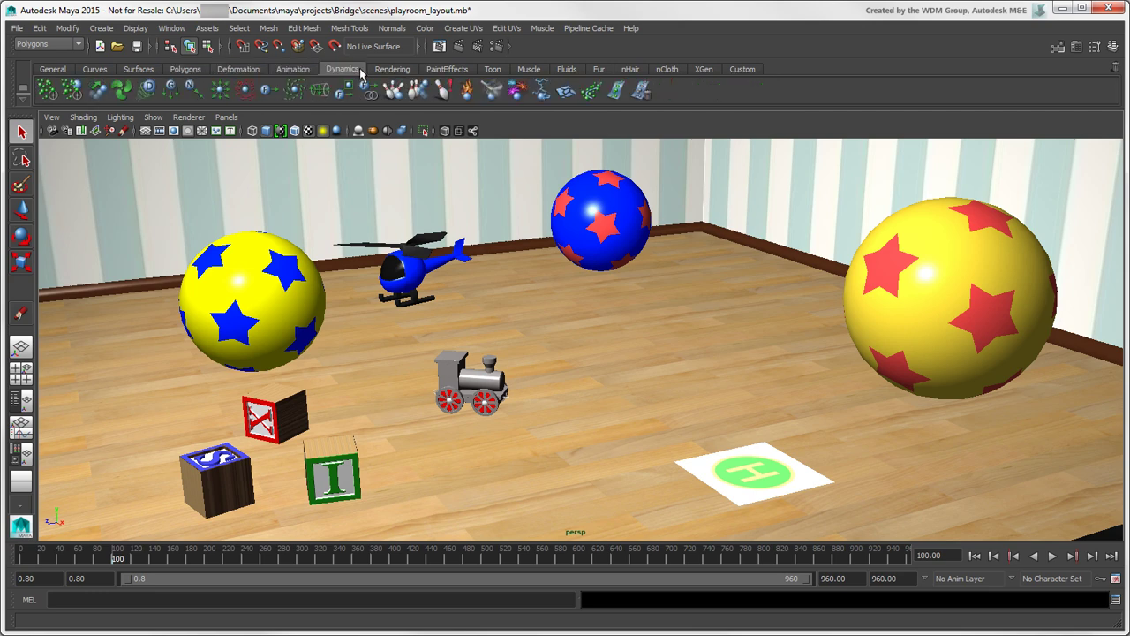
pyautogui.click(411, 74)
pyautogui.click(474, 74)
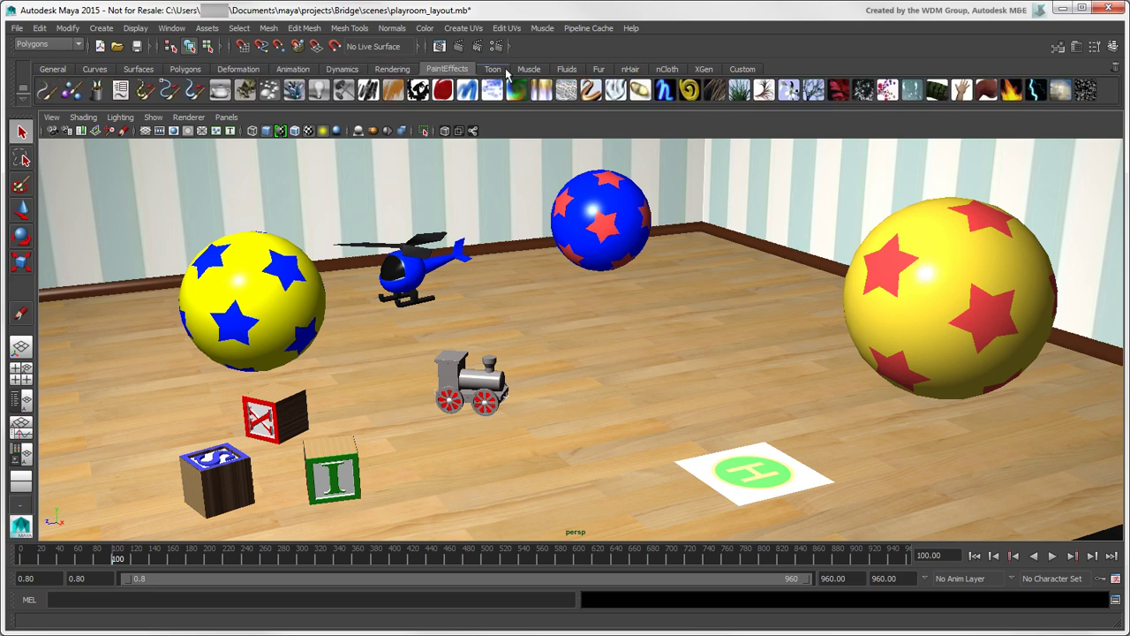
# Continue through the Toon, Muscle, Fluids, Fur, nHair, nCloth and XGen shelves, then return to Rendering
pyautogui.click(506, 74)
pyautogui.click(538, 74)
pyautogui.click(570, 72)
pyautogui.click(600, 73)
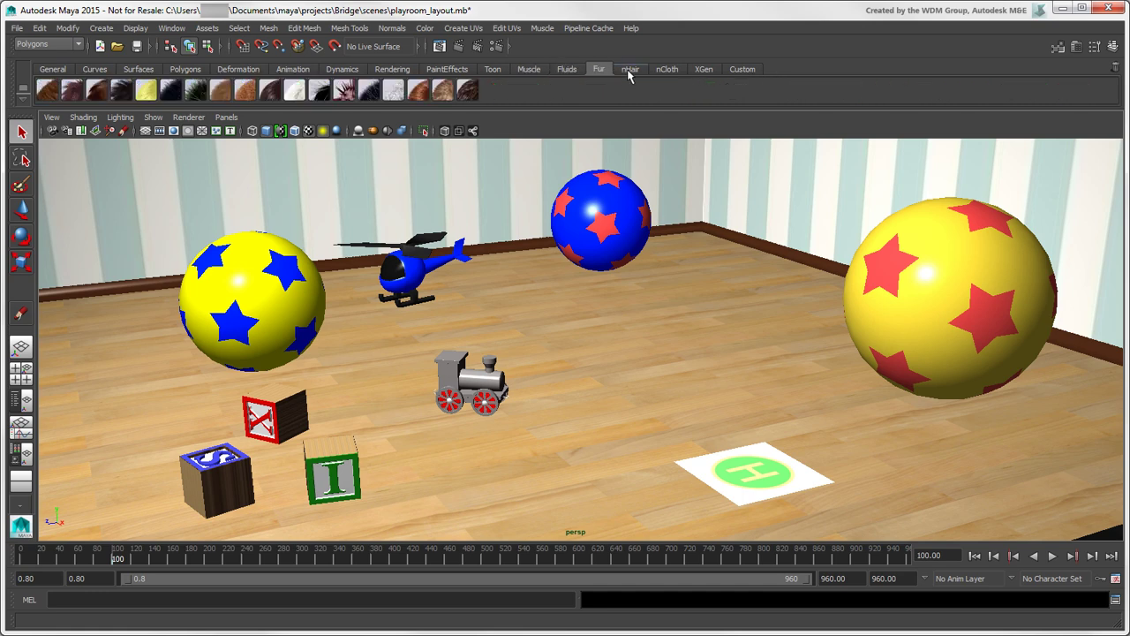
pyautogui.click(637, 73)
pyautogui.click(680, 71)
pyautogui.click(717, 71)
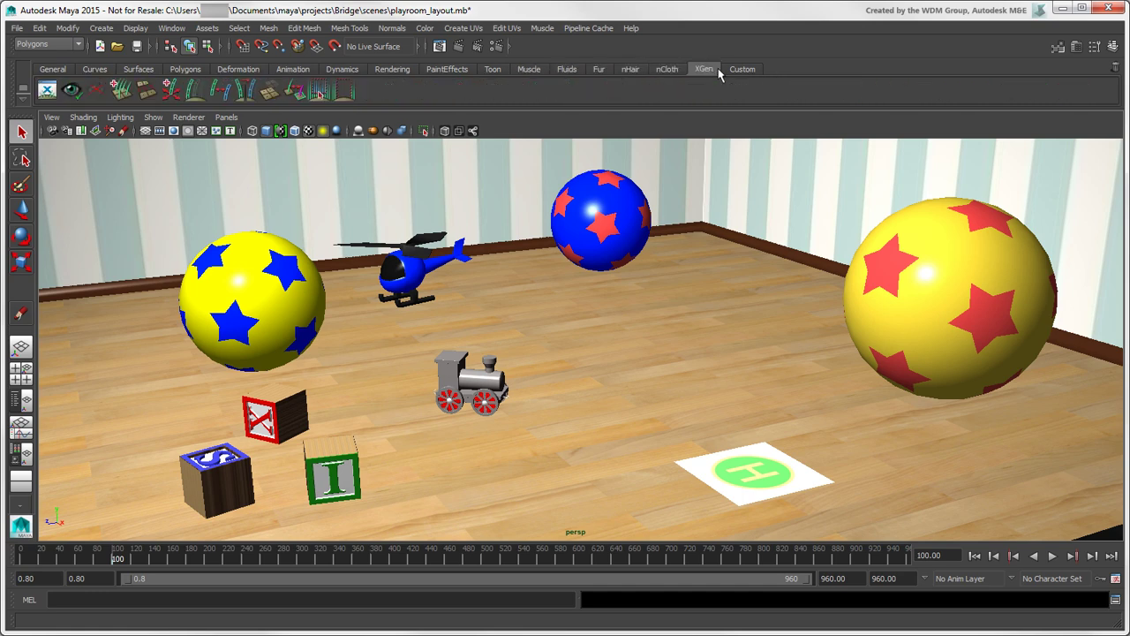
pyautogui.click(413, 70)
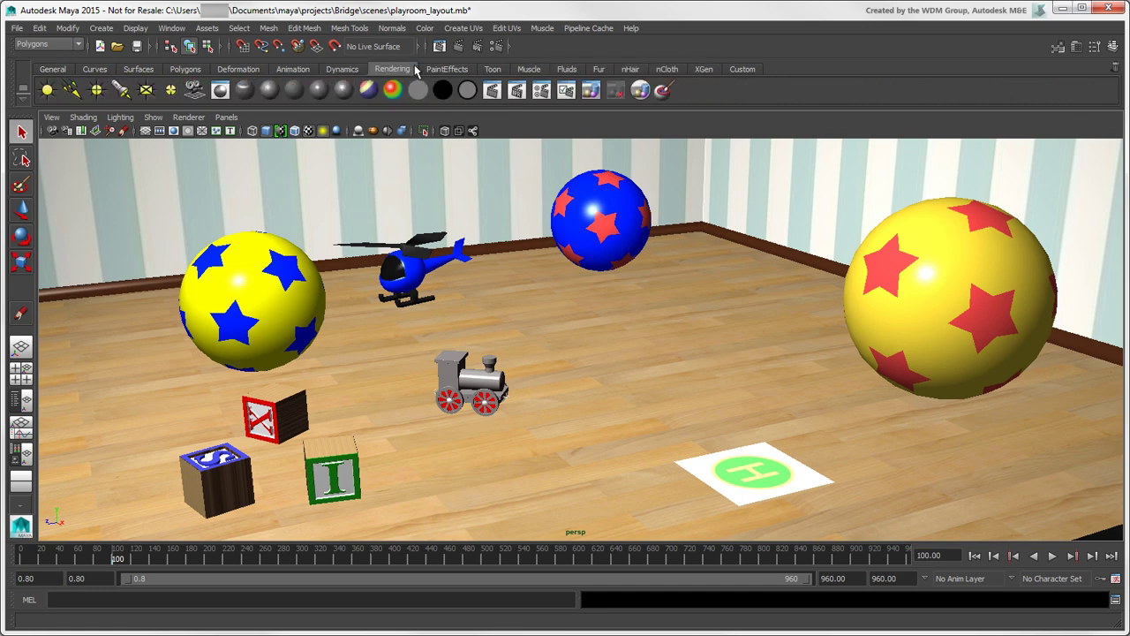
# Render the current frame at 960 x 540, switch menus to the Rendering set, then close Render View
pyautogui.click(492, 94)
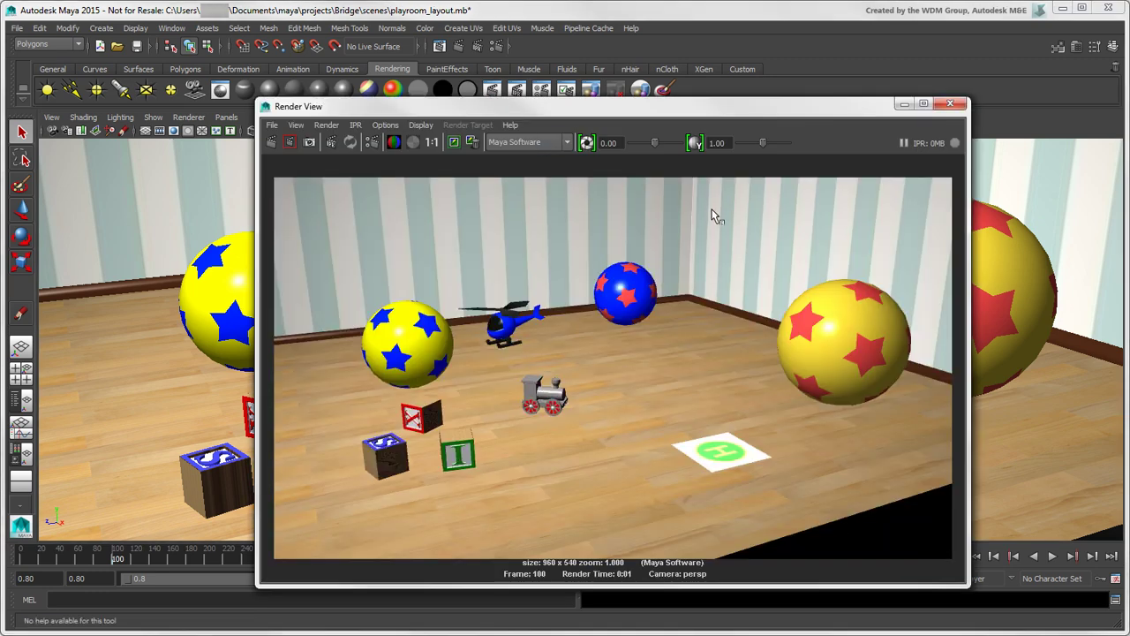
pyautogui.click(78, 44)
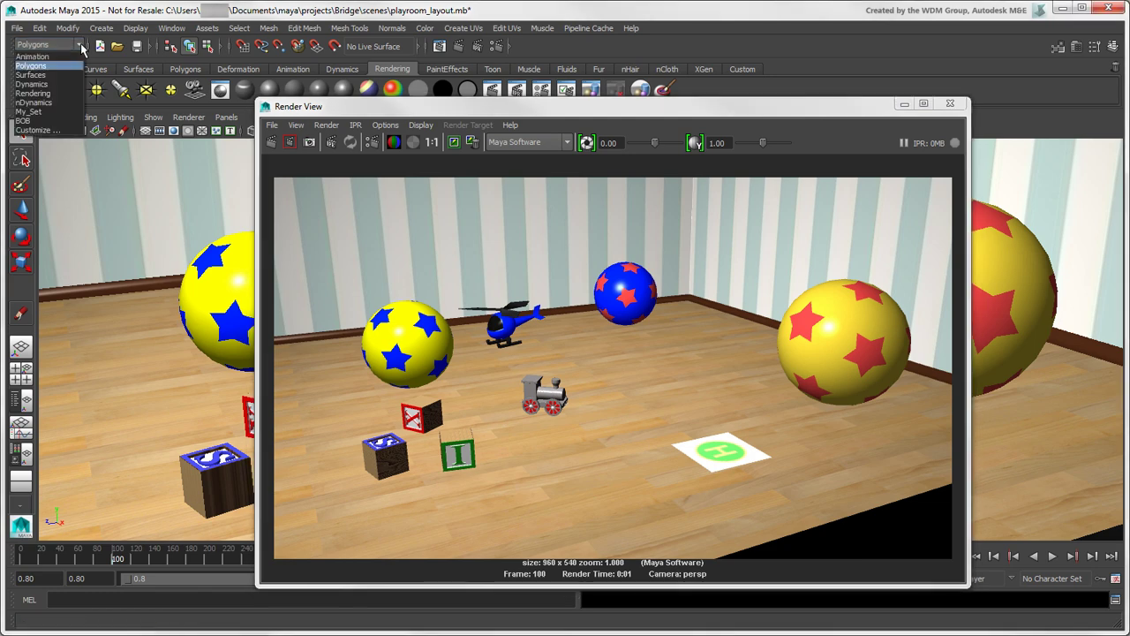
pyautogui.click(35, 92)
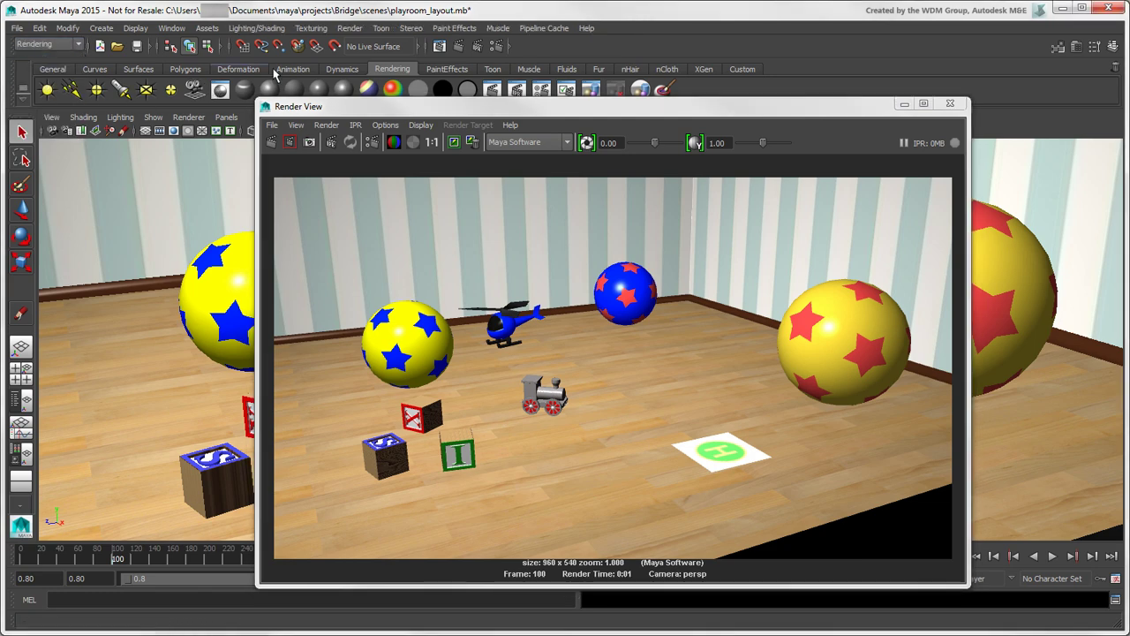
pyautogui.click(349, 27)
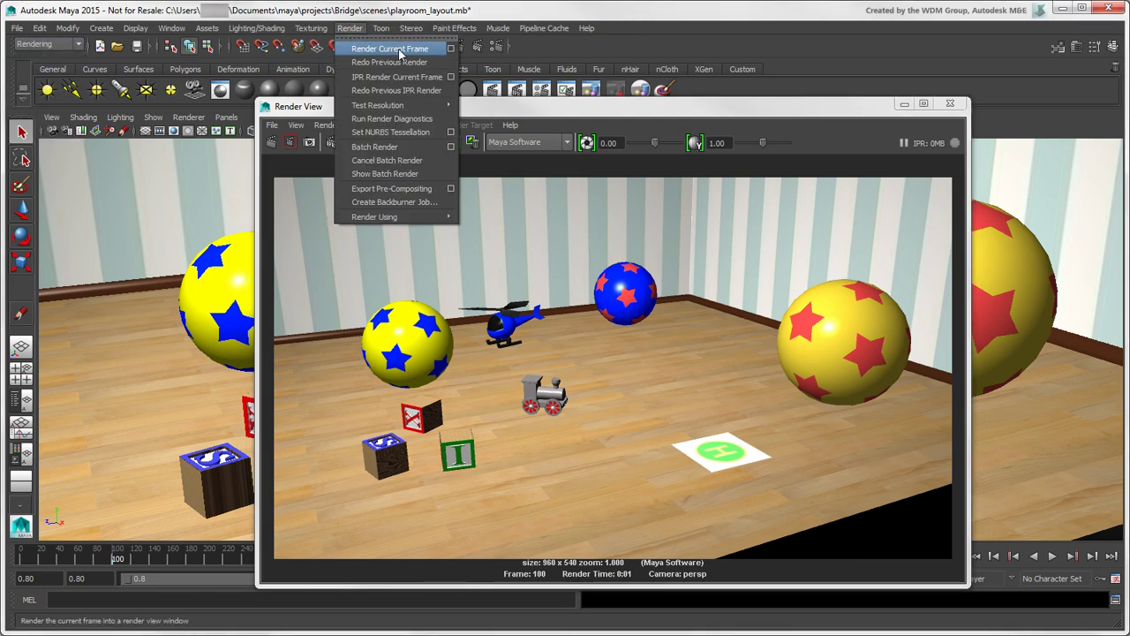
pyautogui.click(950, 103)
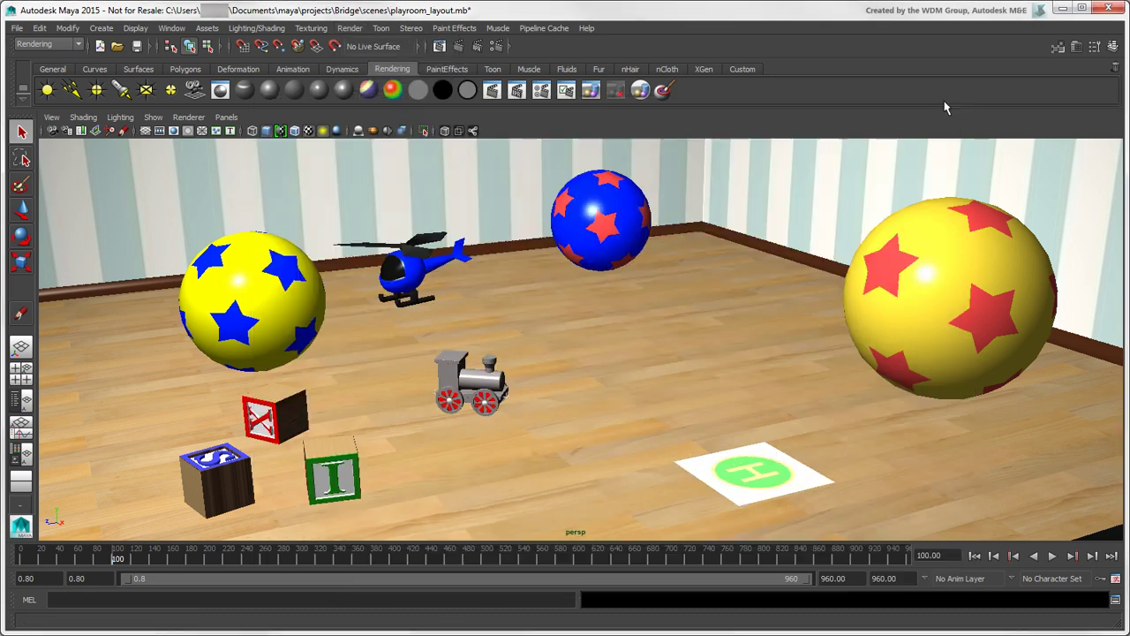
# Turn off Shelf Tabs and pick the Polygons shelf from the shelf-list button
pyautogui.click(23, 101)
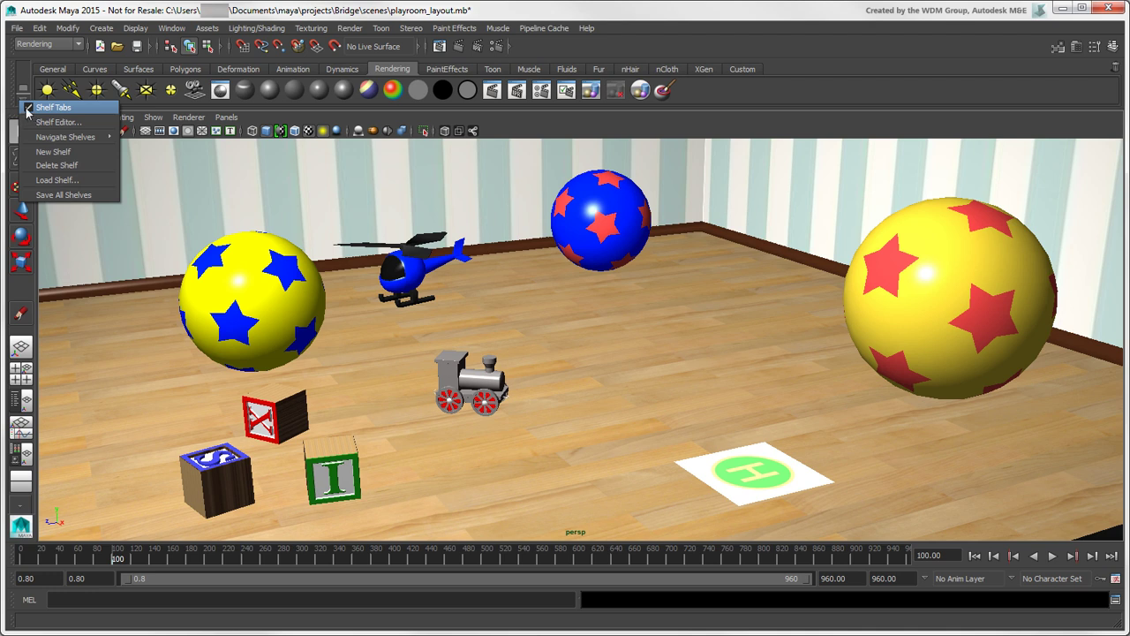
pyautogui.click(51, 107)
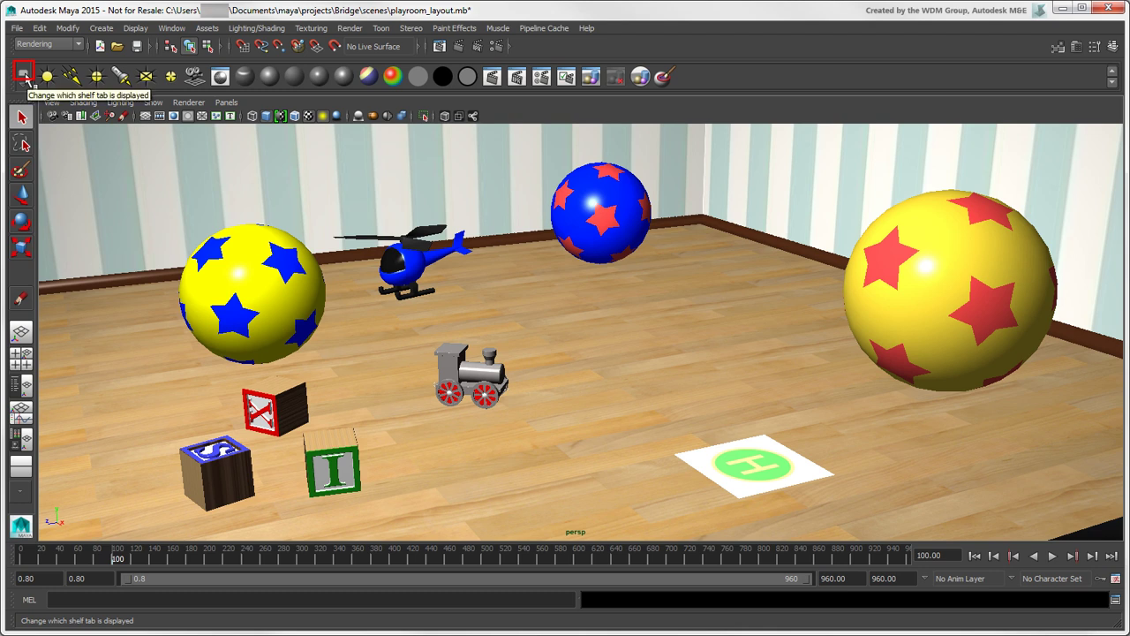
pyautogui.click(26, 77)
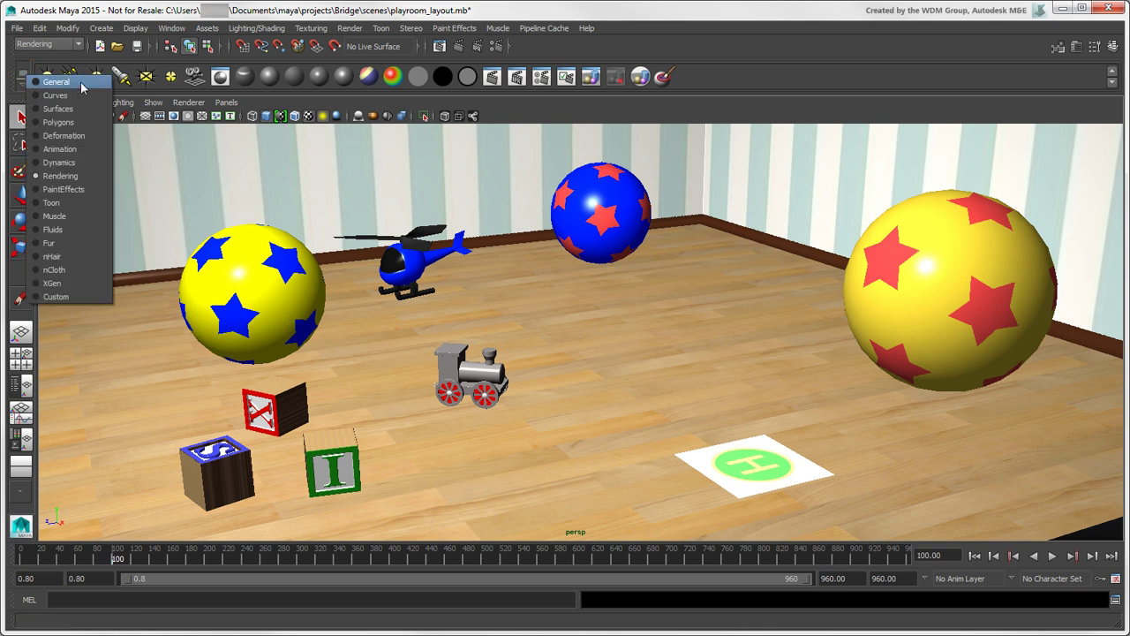
pyautogui.click(93, 126)
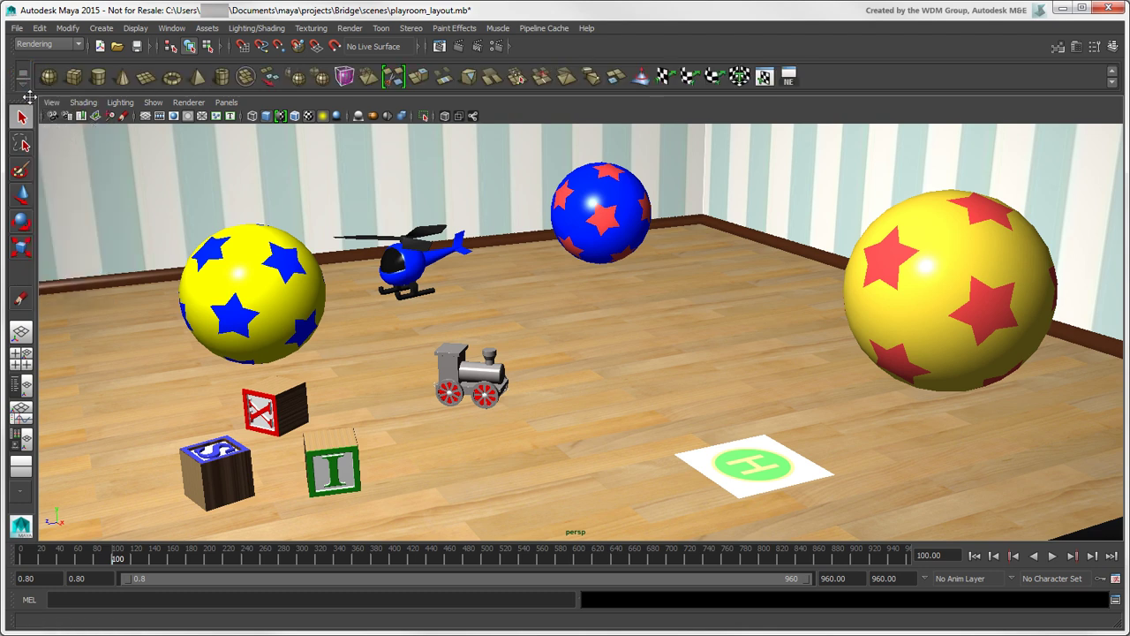
pyautogui.click(25, 77)
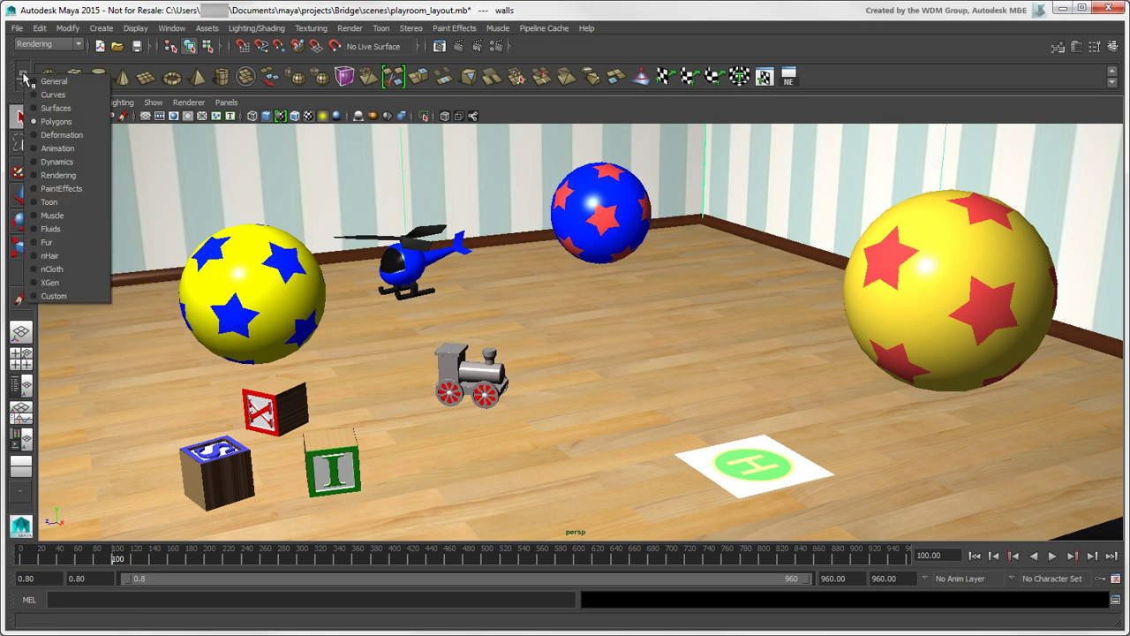
pyautogui.click(97, 304)
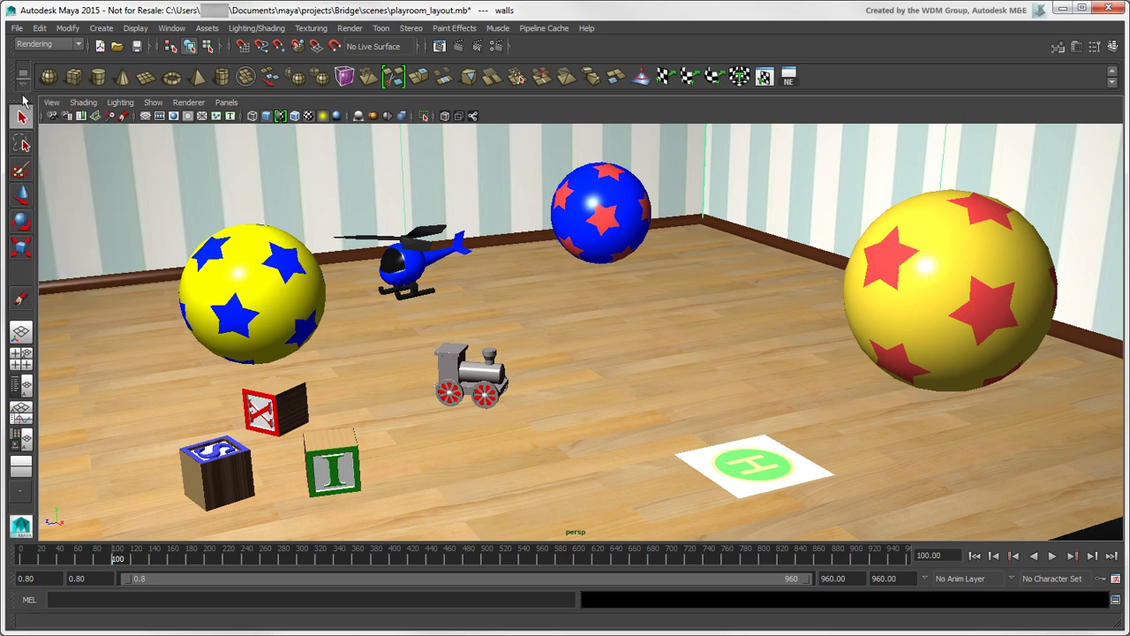
# Create a new shelf named Shelfish and turn the shelf tabs back on
pyautogui.click(23, 93)
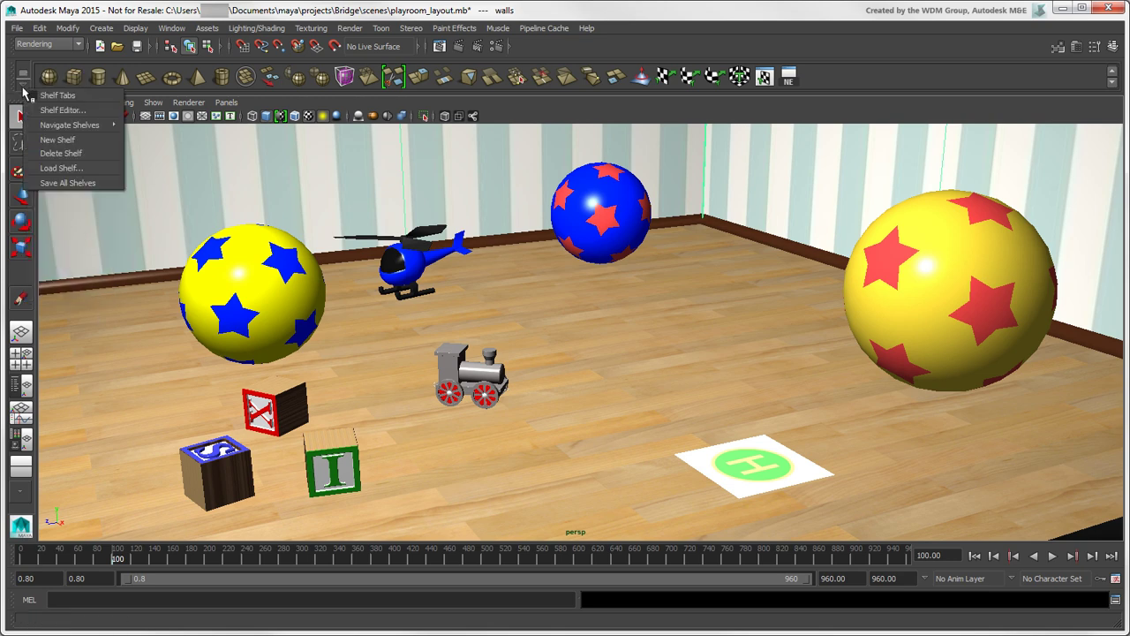
pyautogui.click(101, 140)
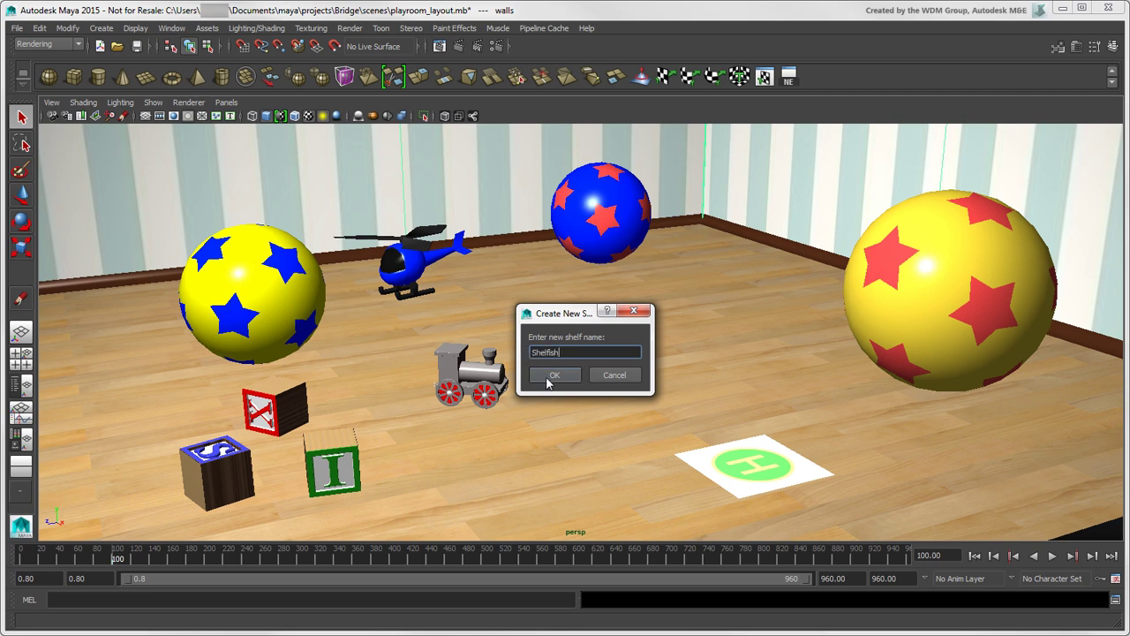
pyautogui.click(554, 374)
pyautogui.click(29, 91)
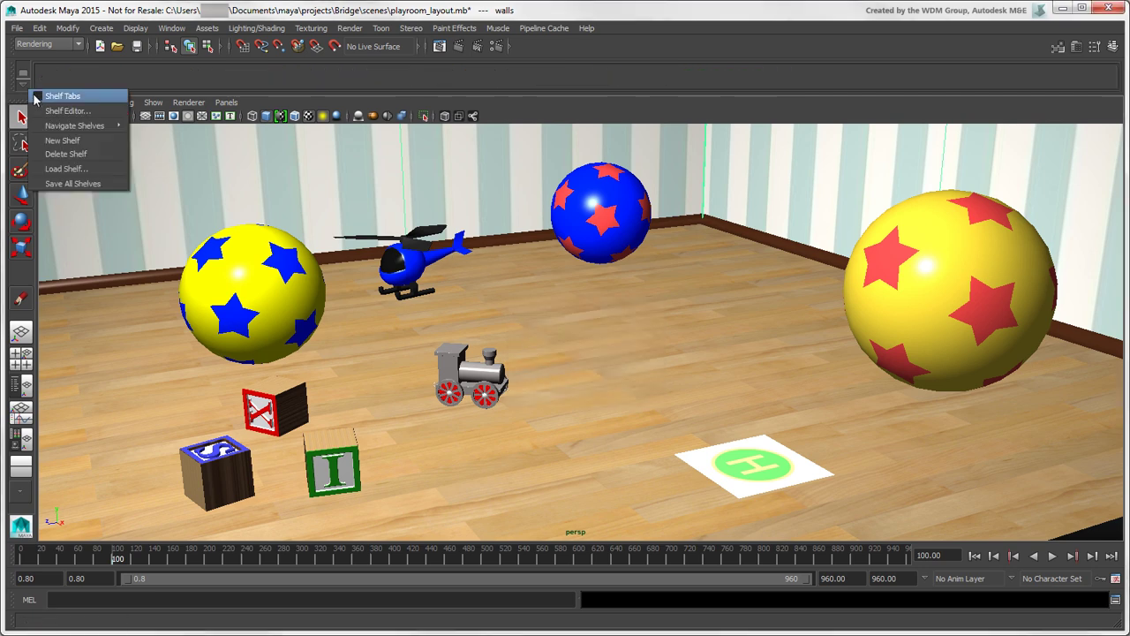
pyautogui.click(38, 97)
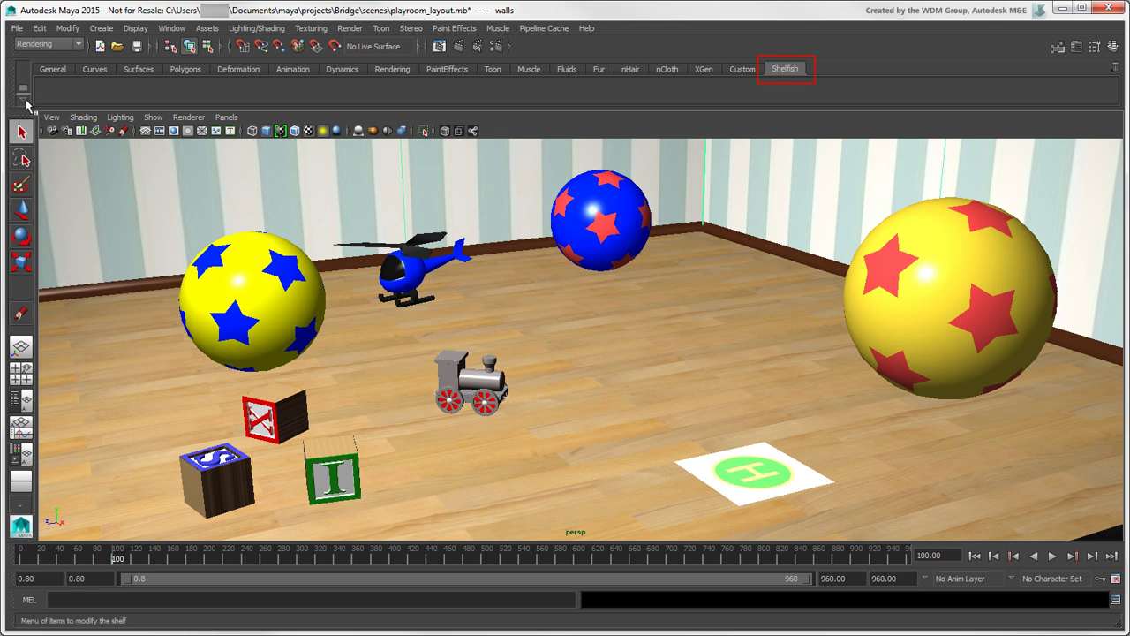
# Try naming another new shelf 'Shelf $', dismiss the illegal-name alert, and cancel it
pyautogui.click(26, 95)
pyautogui.click(62, 152)
pyautogui.write('Sh')
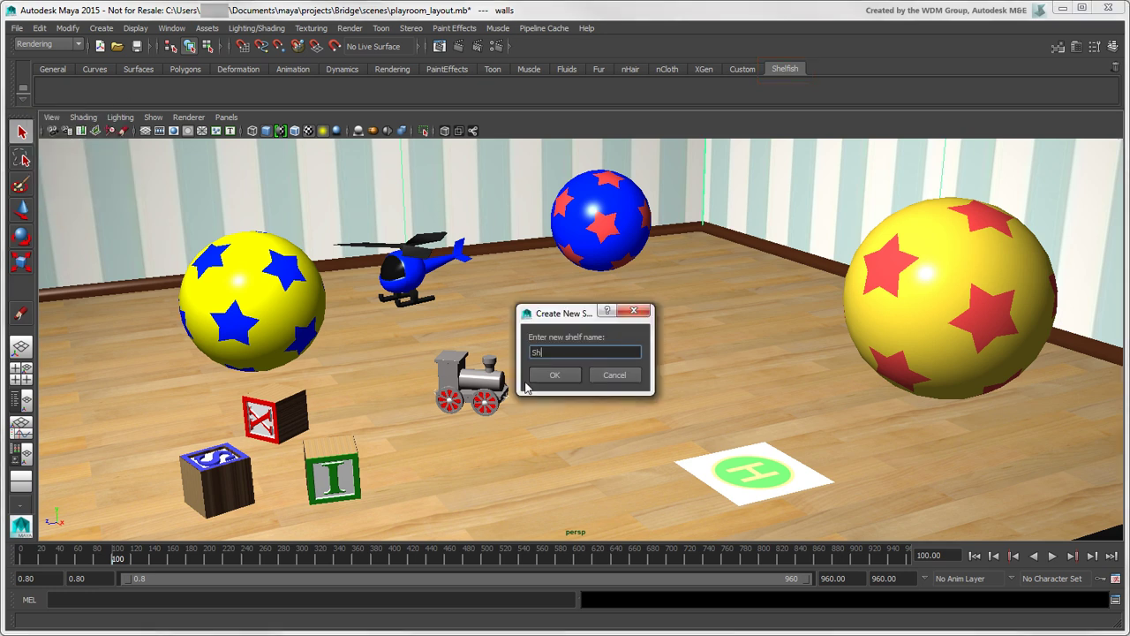
pyautogui.write('elf $ ?')
pyautogui.click(554, 375)
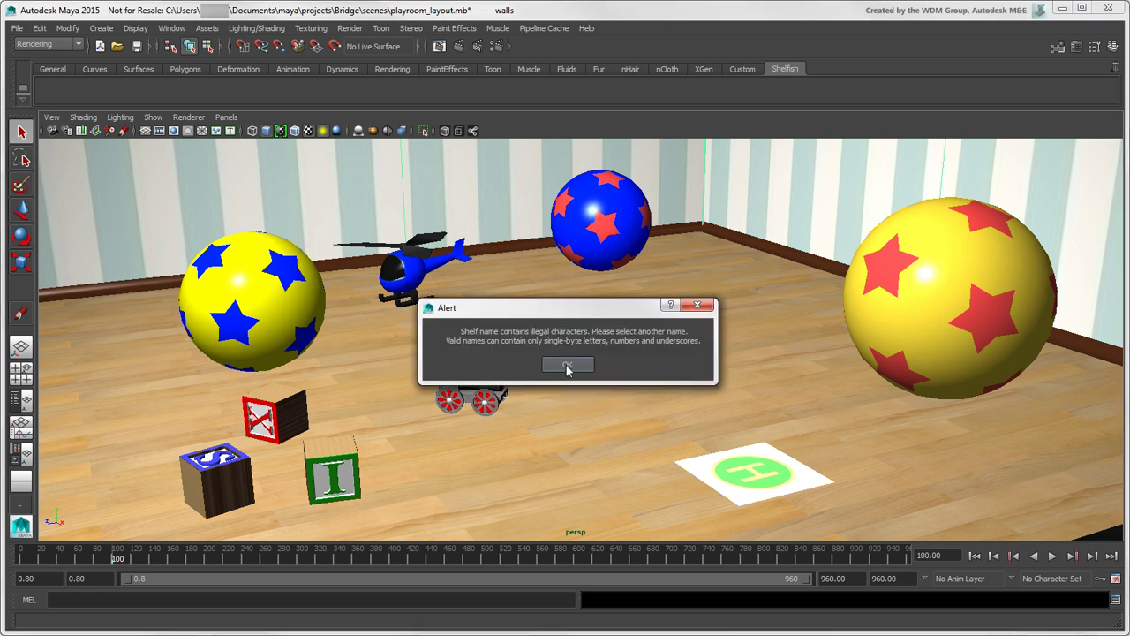
pyautogui.click(567, 367)
pyautogui.click(602, 374)
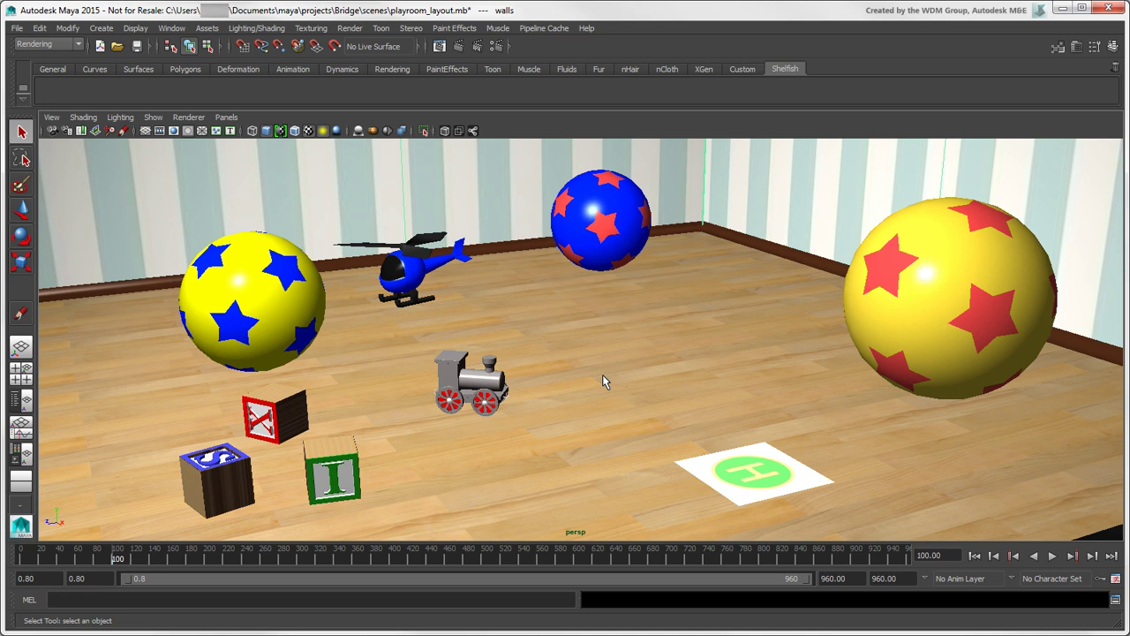
# Add Outliner, Node Editor, Playblast, Graph Editor and HumanIK shortcuts to the Shelfish shelf
pyautogui.click(171, 28)
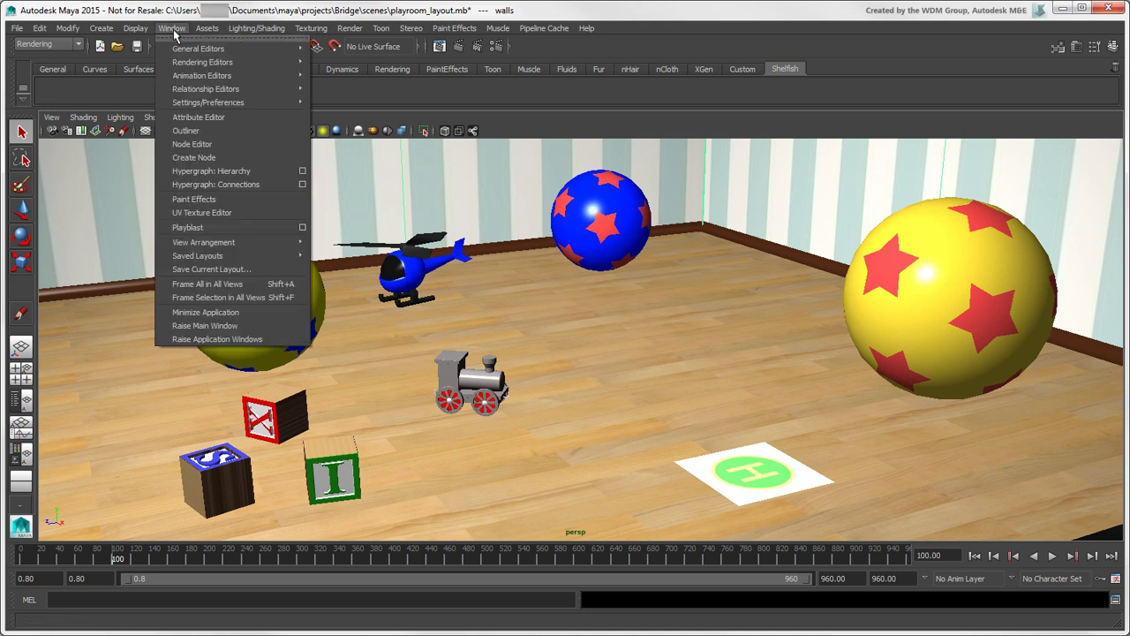
pyautogui.keyDown('ctrl'); pyautogui.keyDown('shift'); pyautogui.click(218, 130); pyautogui.keyUp('shift'); pyautogui.keyUp('ctrl')
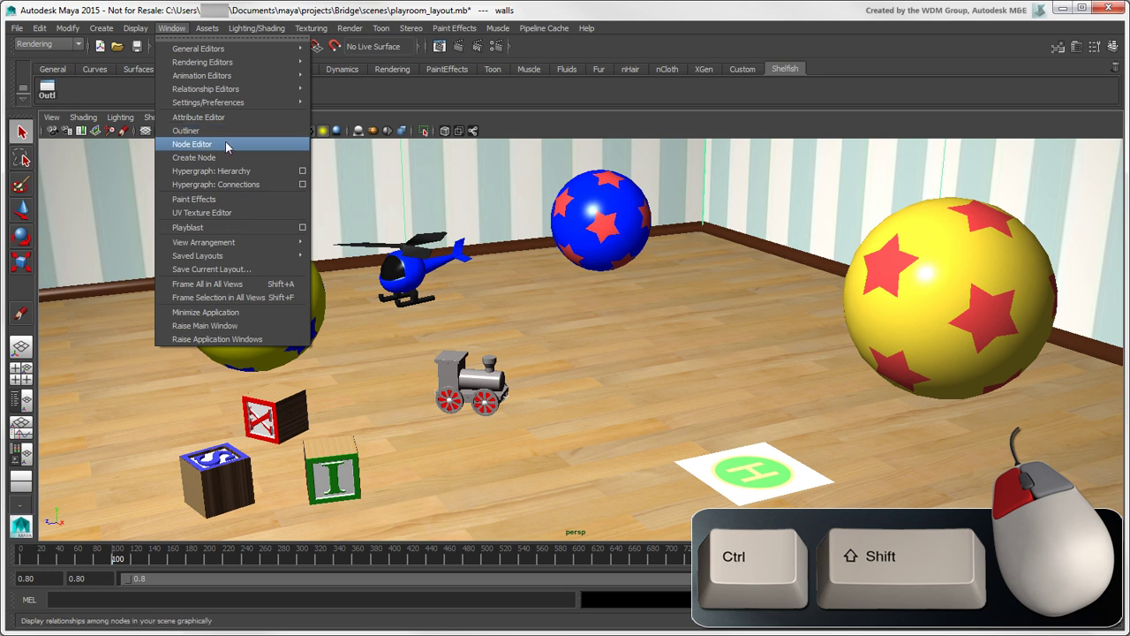
pyautogui.keyDown('ctrl'); pyautogui.keyDown('shift'); pyautogui.click(225, 143); pyautogui.keyUp('shift'); pyautogui.keyUp('ctrl')
pyautogui.keyDown('ctrl'); pyautogui.keyDown('shift'); pyautogui.click(231, 226); pyautogui.keyUp('shift'); pyautogui.keyUp('ctrl')
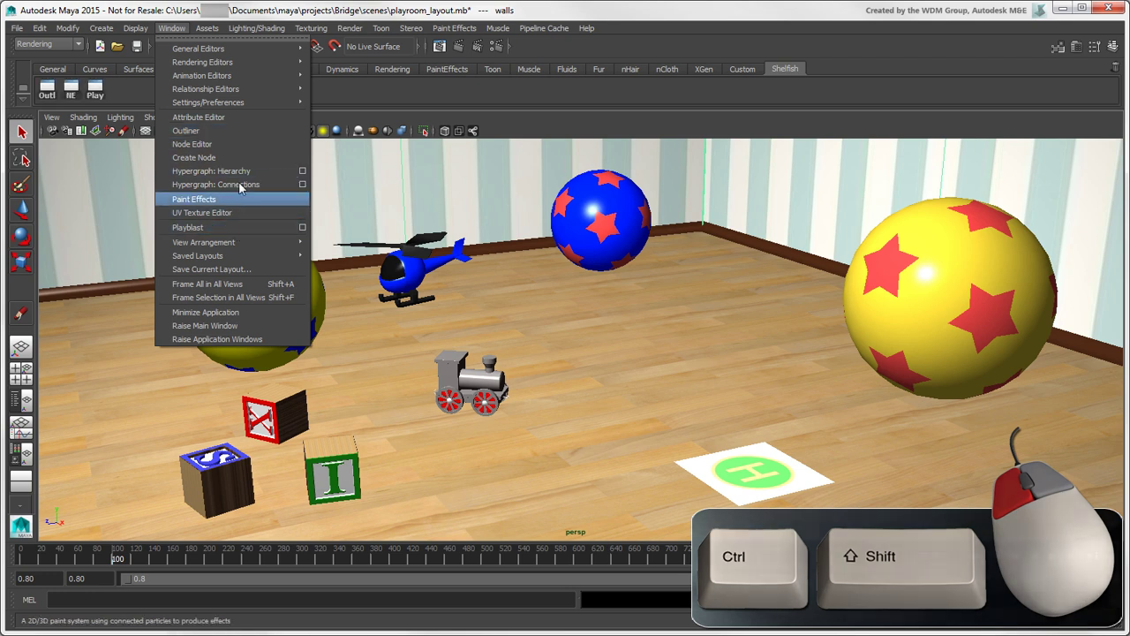
pyautogui.moveTo(252, 75)
pyautogui.keyDown('ctrl'); pyautogui.keyDown('shift'); pyautogui.click(386, 85); pyautogui.keyUp('shift'); pyautogui.keyUp('ctrl')
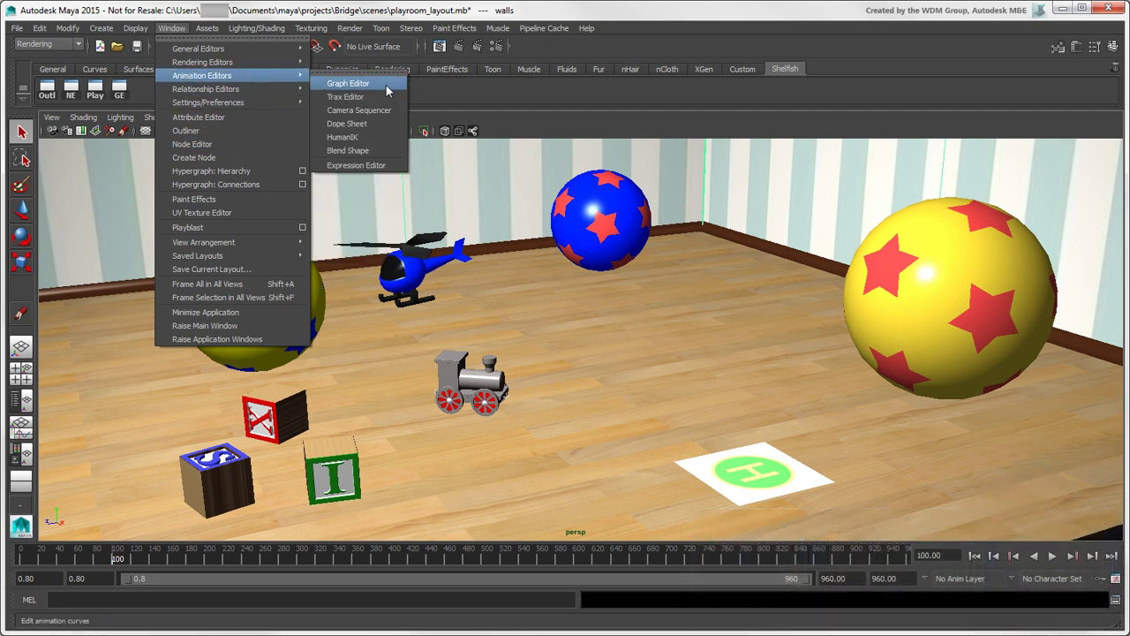
pyautogui.keyDown('ctrl'); pyautogui.keyDown('shift'); pyautogui.click(386, 137); pyautogui.keyUp('shift'); pyautogui.keyUp('ctrl')
pyautogui.click(425, 179)
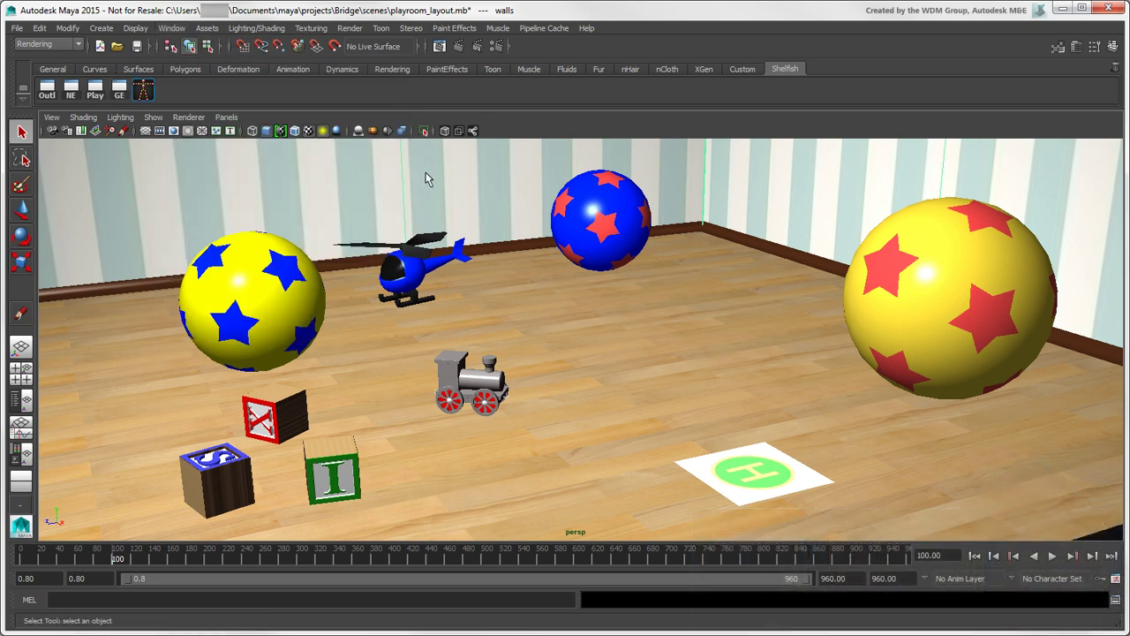
pyautogui.click(424, 179)
# Move Graph Editor after HumanIK, Node Editor to the end, and delete the Play button
pyautogui.moveTo(119, 92); pyautogui.dragTo(166, 95, button='middle')
pyautogui.moveTo(73, 92); pyautogui.dragTo(1115, 73, button='middle')
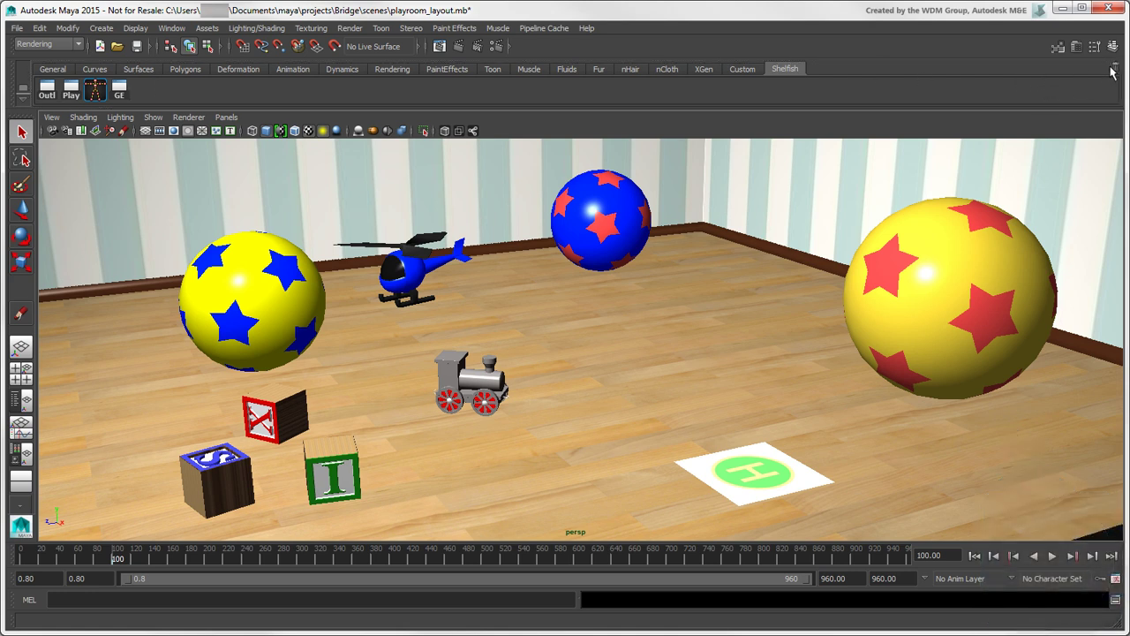
pyautogui.rightClick(74, 93)
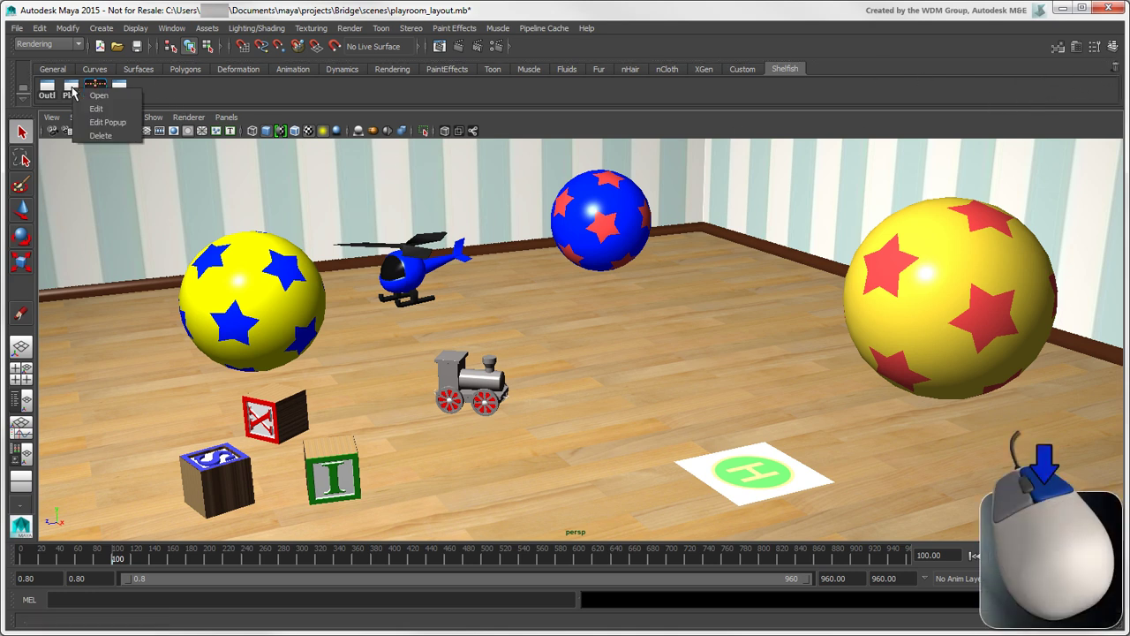
pyautogui.click(125, 137)
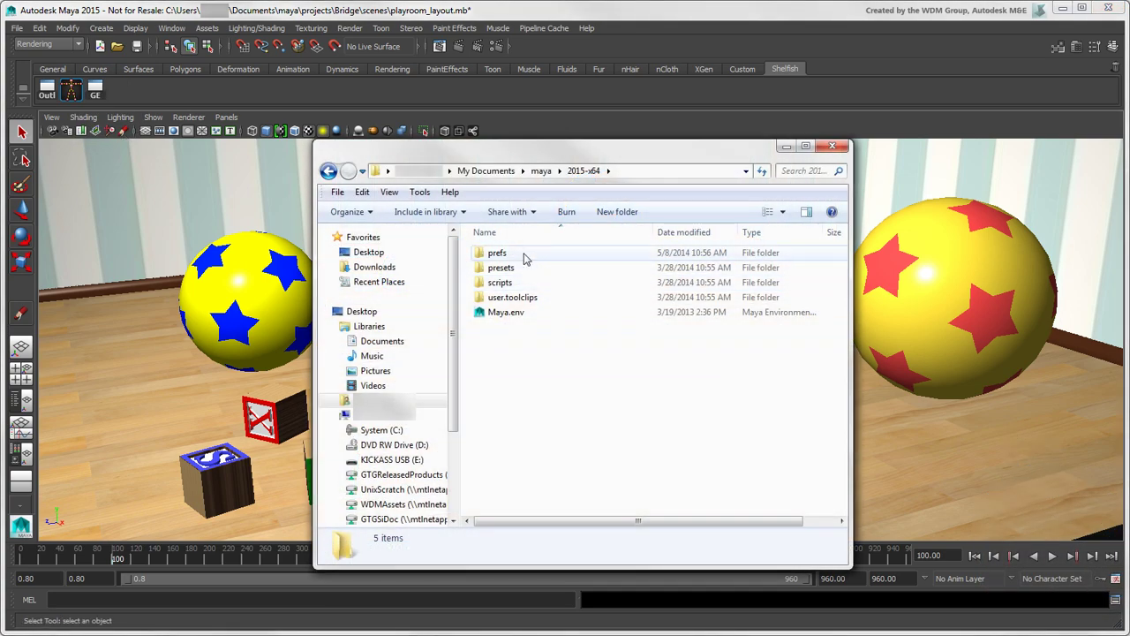
# Open prefs\shelves, select shelf_Shelfish.mel and shelf_Model_Team_Scripts.mel, then close Explorer
pyautogui.doubleClick(524, 256)
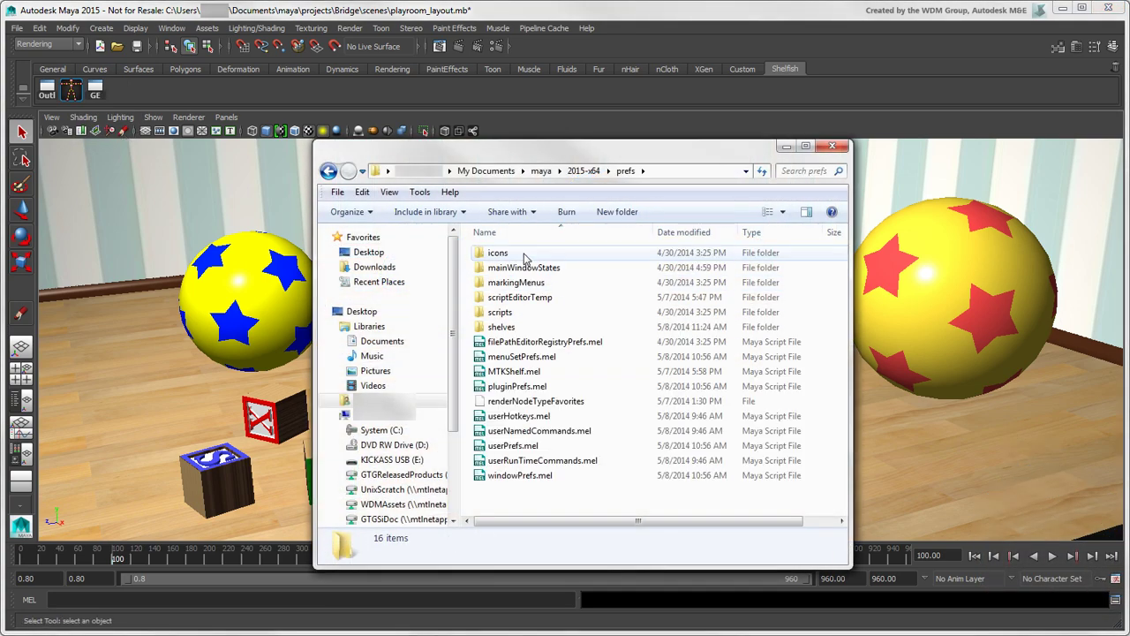
pyautogui.doubleClick(512, 326)
pyautogui.click(549, 460)
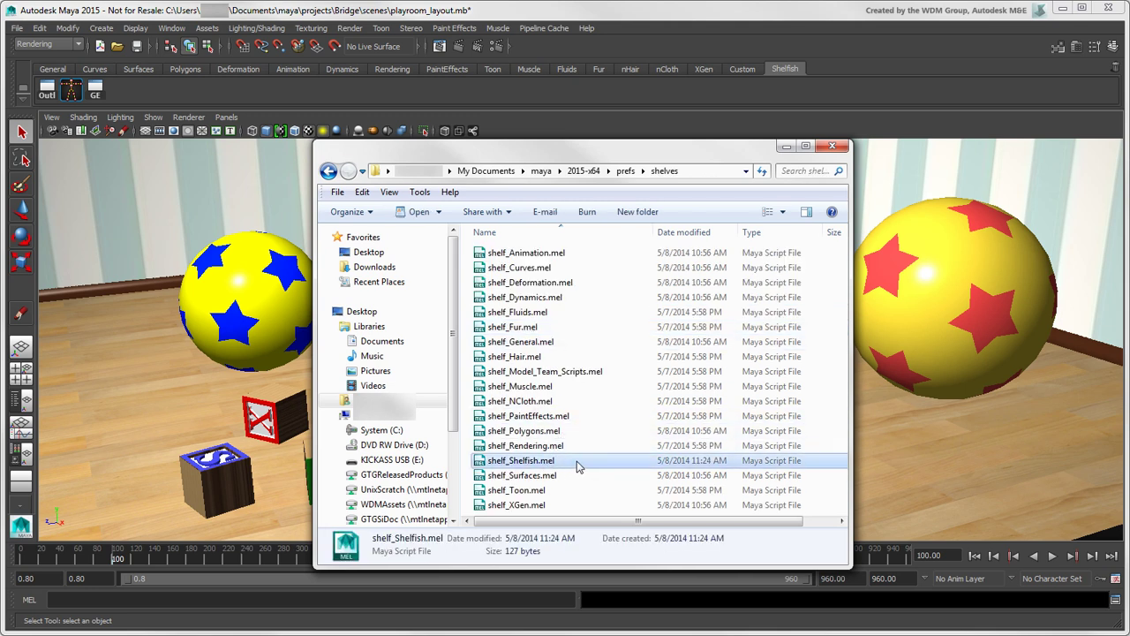
pyautogui.click(624, 374)
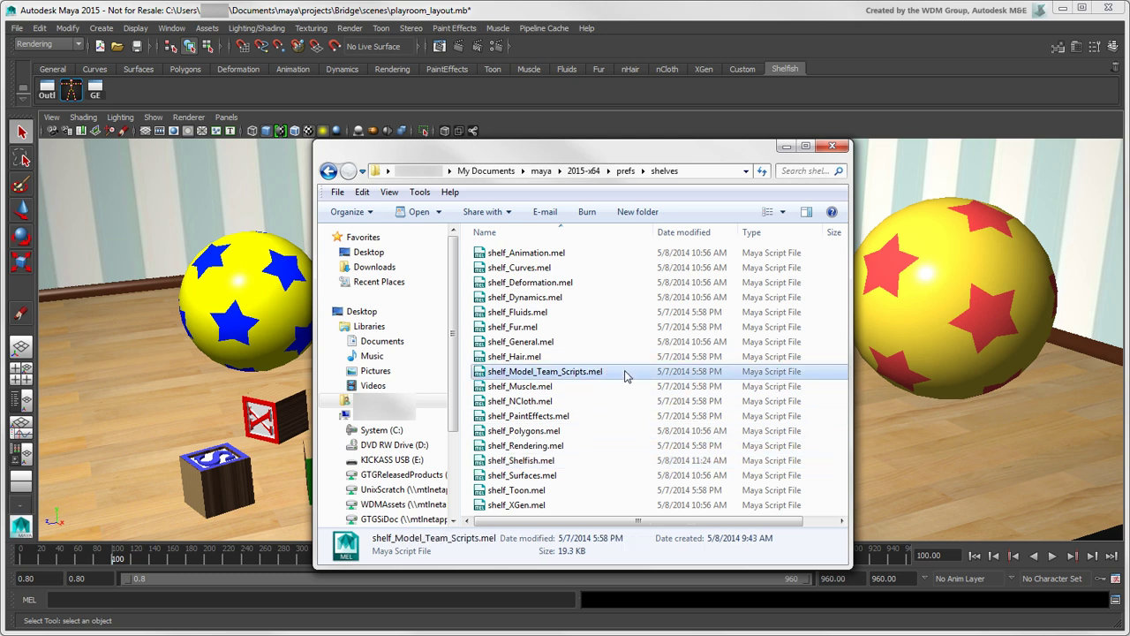
pyautogui.click(831, 148)
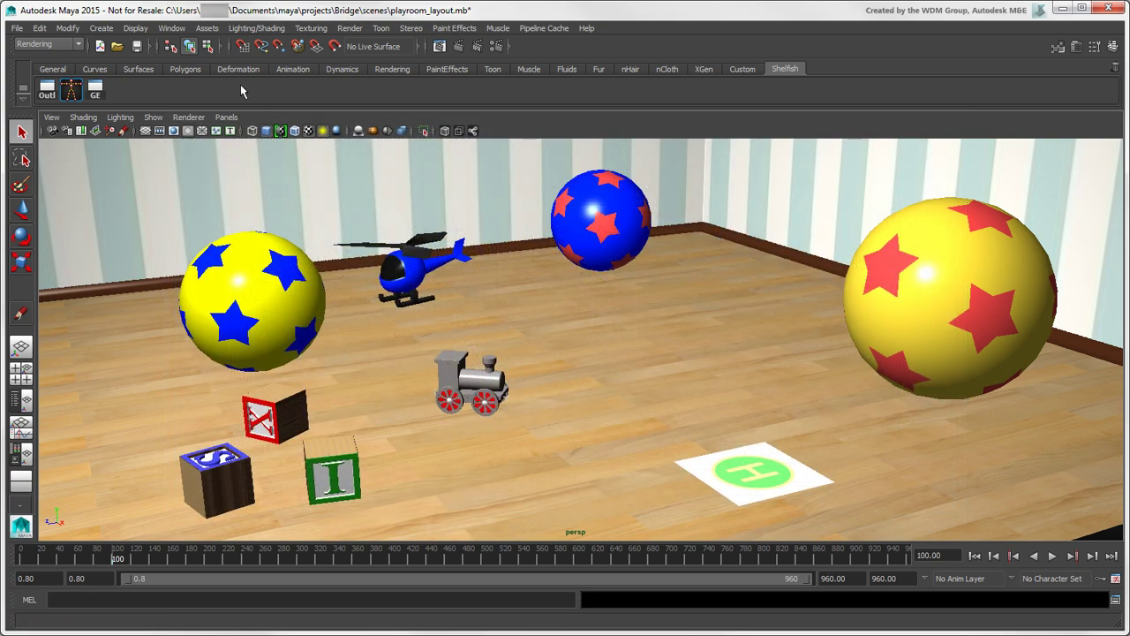
# Tear off the Display > UI Elements submenu into a floating window and move it aside
pyautogui.click(135, 27)
pyautogui.moveTo(194, 76)
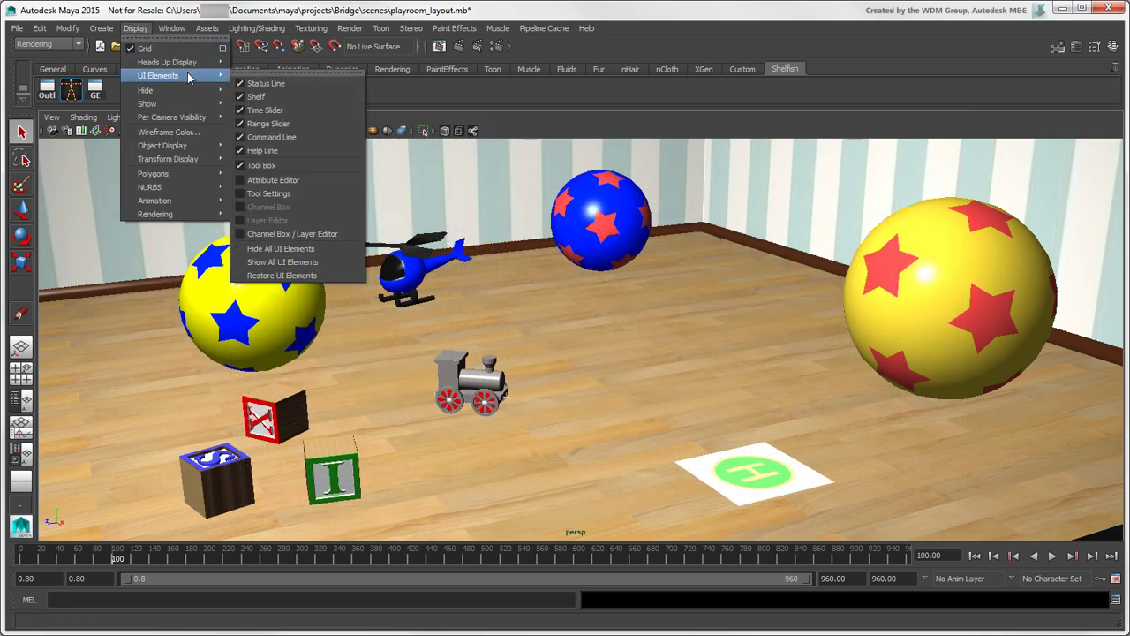
pyautogui.click(256, 79)
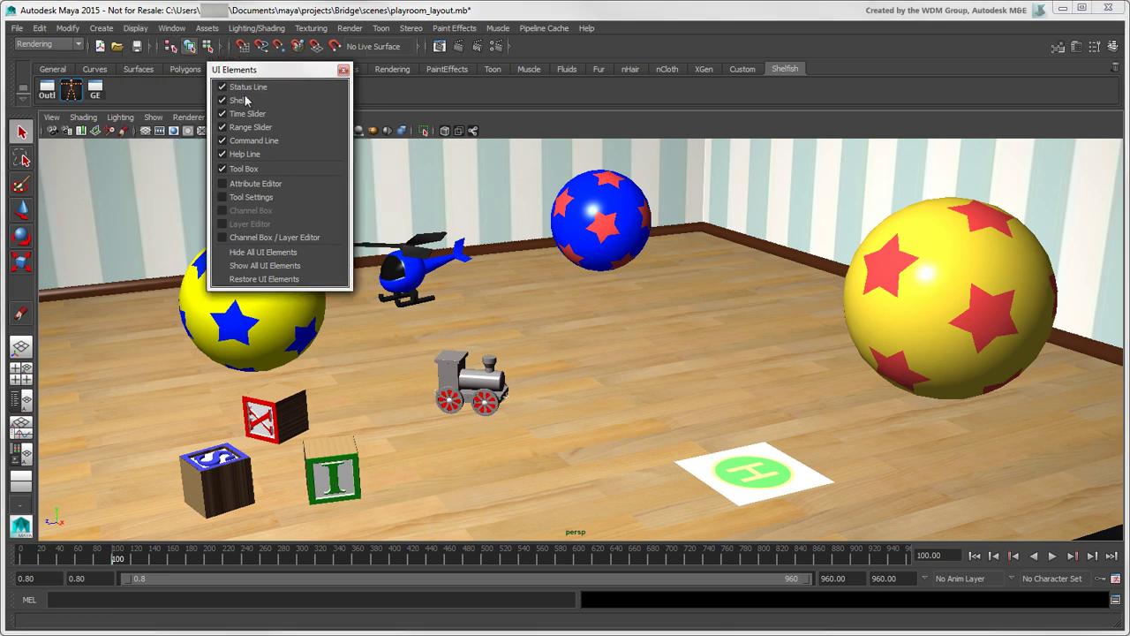
pyautogui.moveTo(301, 61); pyautogui.dragTo(123, 170)
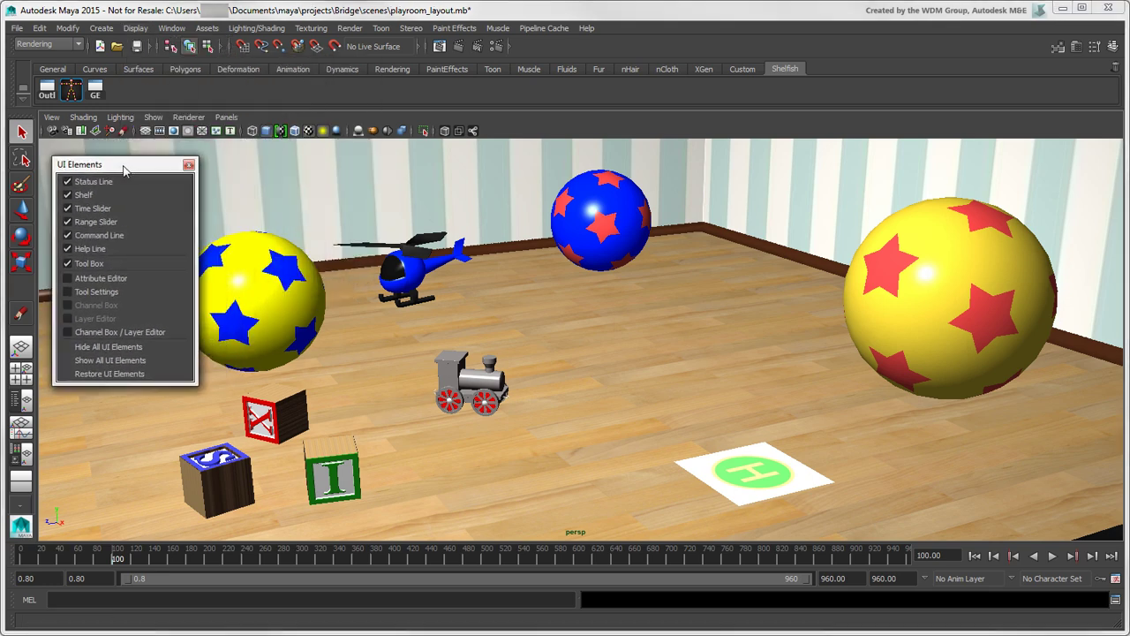
# Hide the Shelf, Status Line, Tool Box, Range Slider and Help Line
pyautogui.click(68, 194)
pyautogui.click(68, 182)
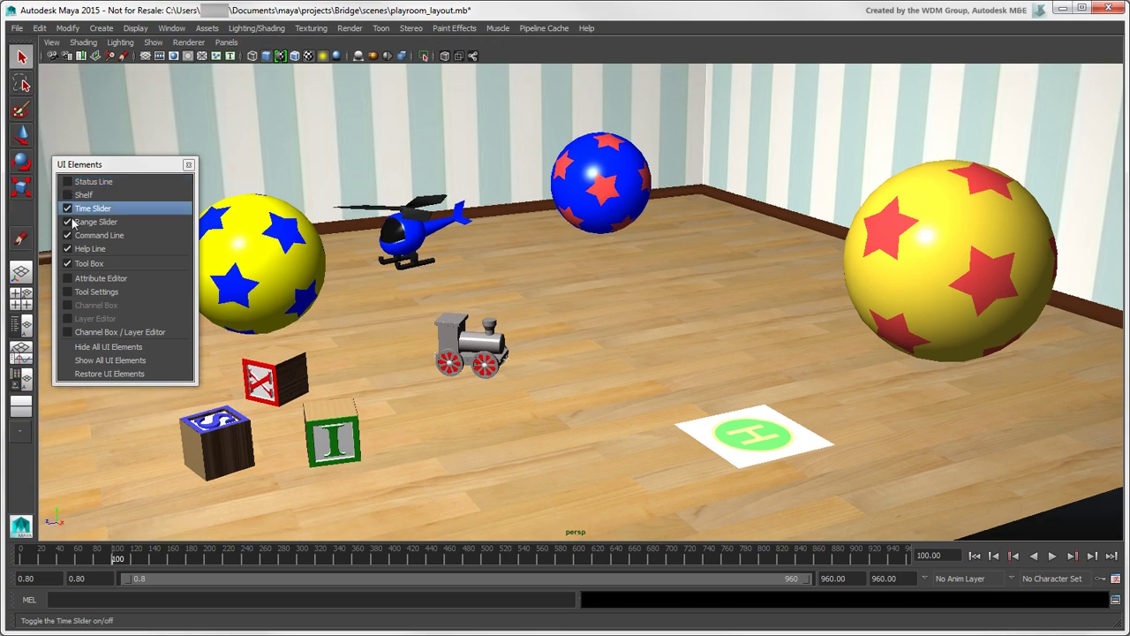
pyautogui.click(68, 263)
pyautogui.click(68, 222)
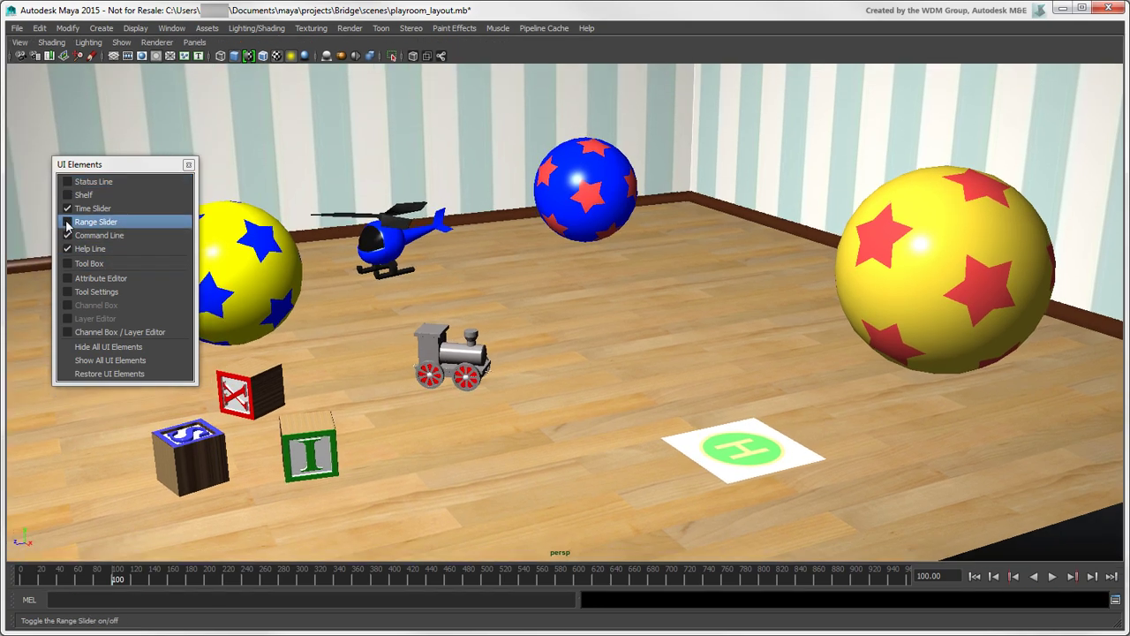
pyautogui.click(67, 248)
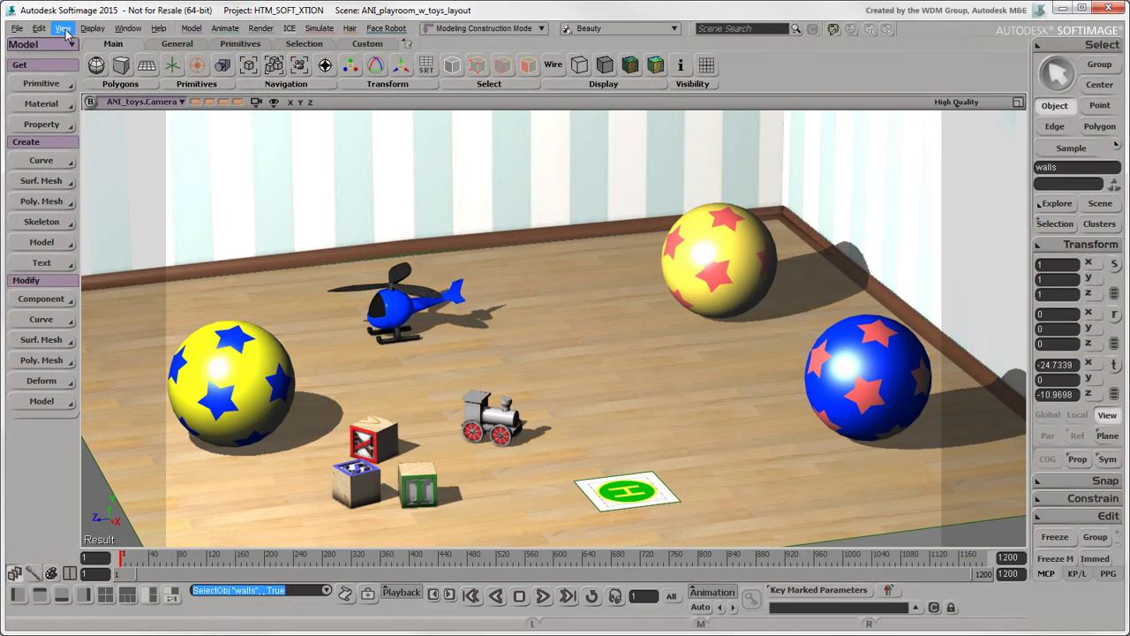
# Toggle the shelf panel from the view menu, then expand the status line's selection mode and mask sections
pyautogui.click(63, 28)
pyautogui.moveTo(134, 205)
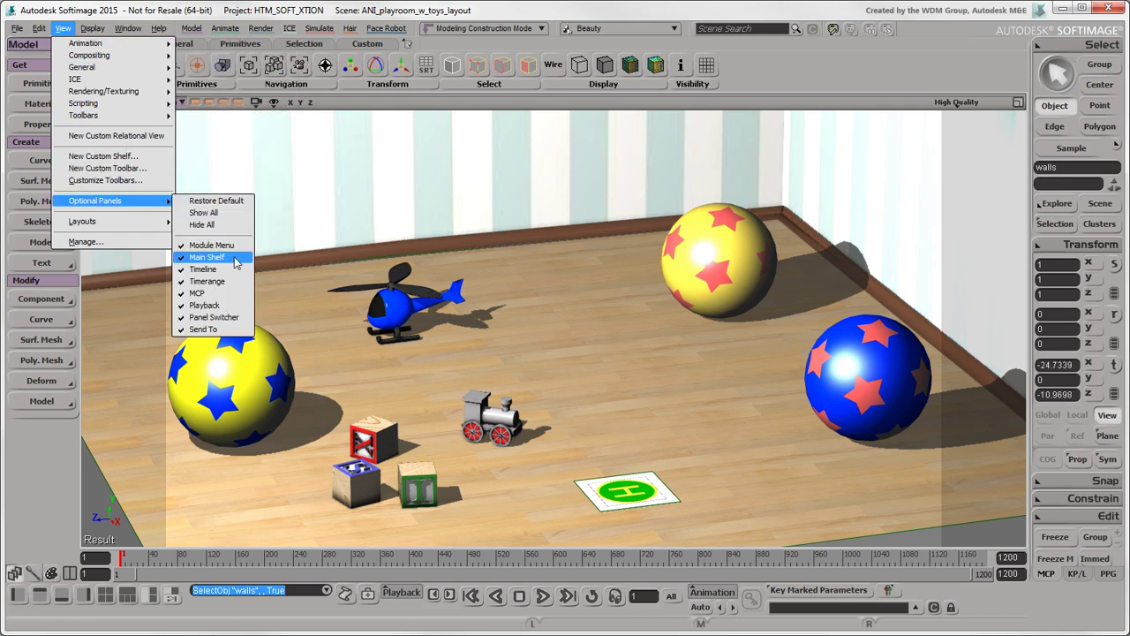
pyautogui.click(207, 257)
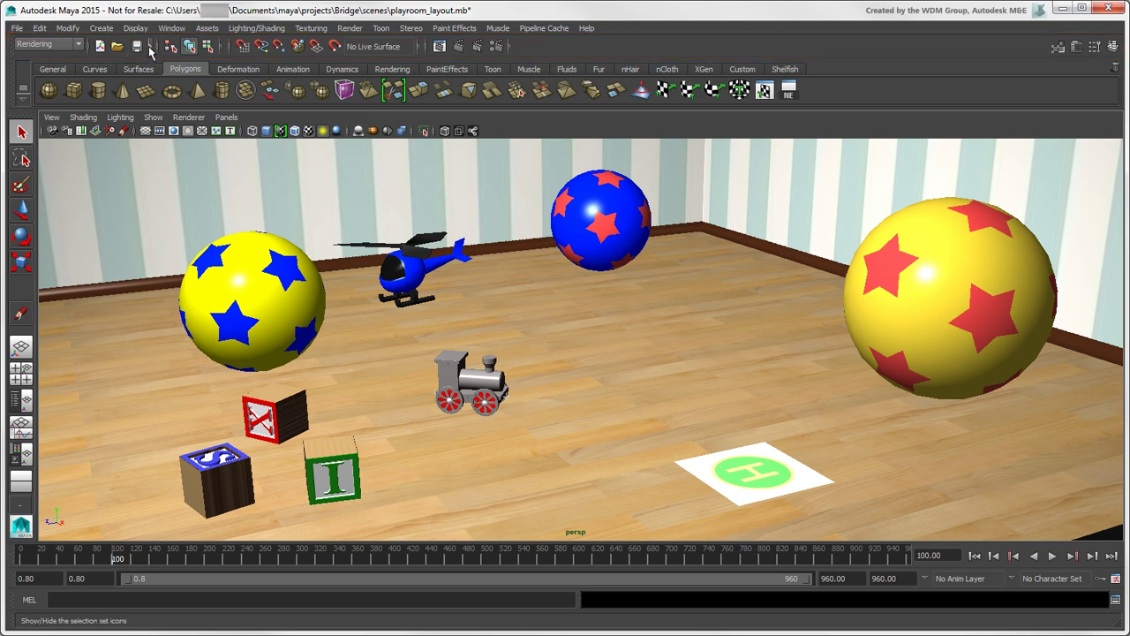
pyautogui.click(150, 49)
pyautogui.click(300, 51)
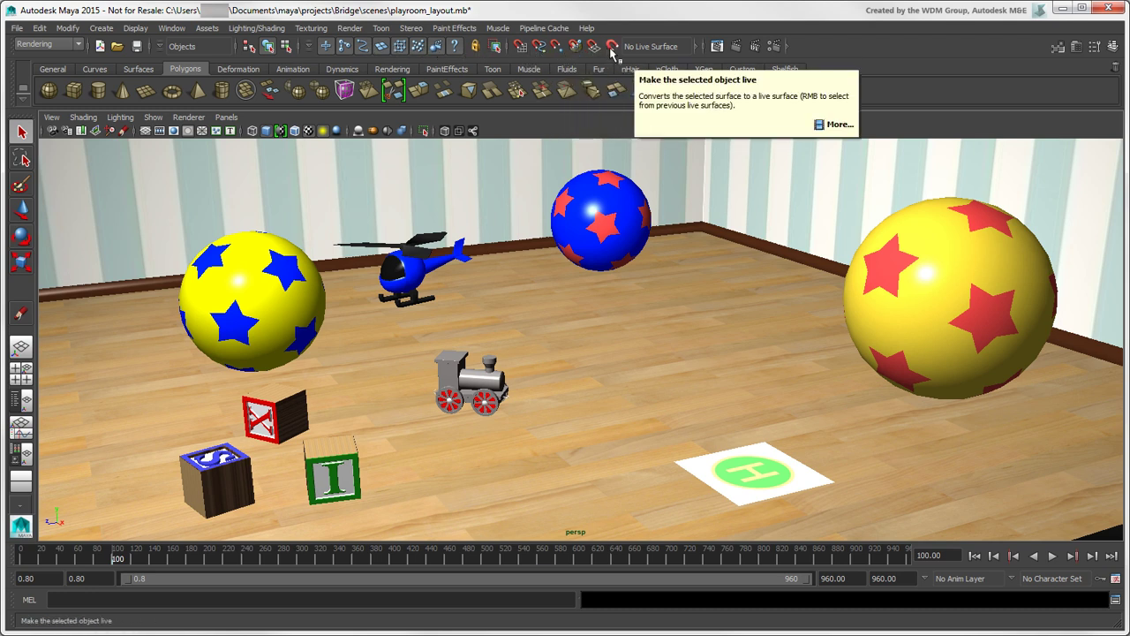
# Expand the history and numeric input sections, test moving the ball to X 0, then undo
pyautogui.click(695, 47)
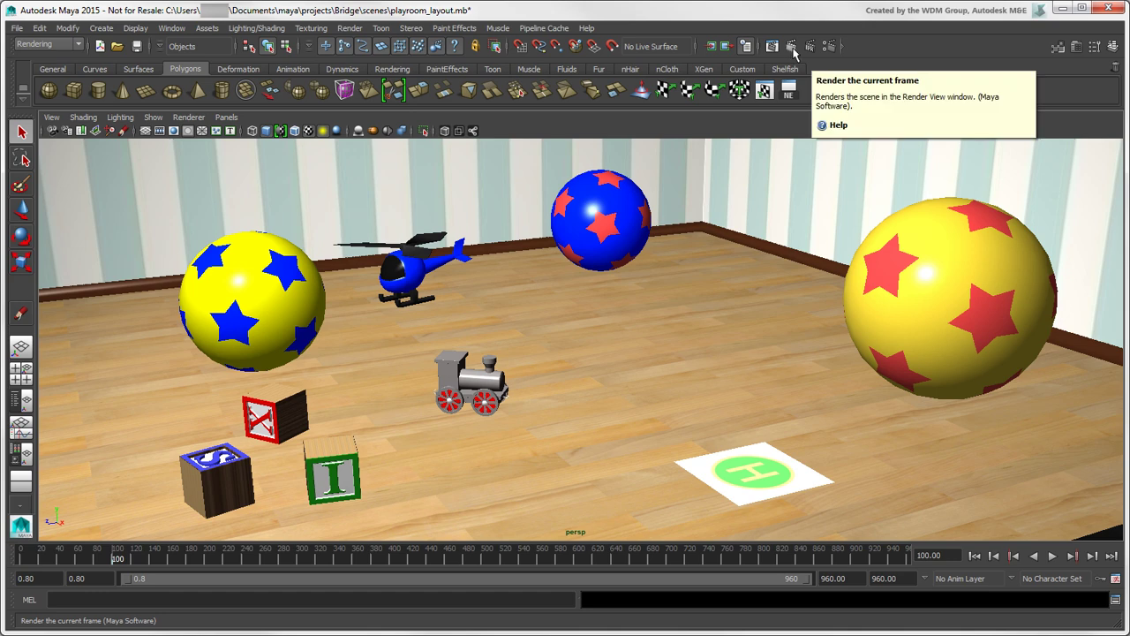
pyautogui.click(841, 46)
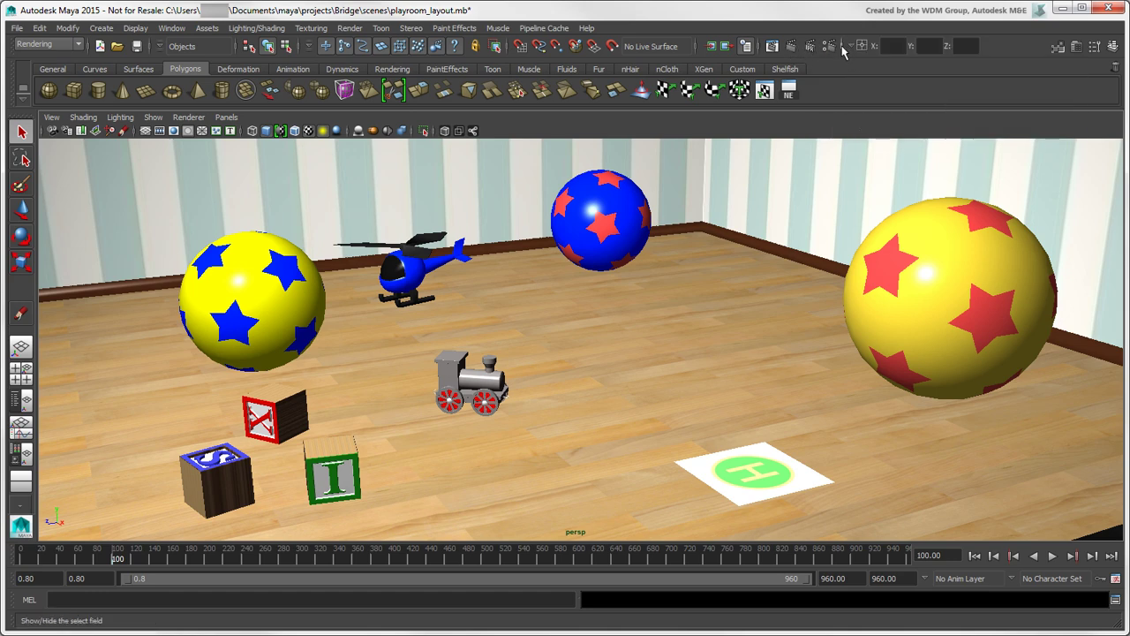
pyautogui.click(940, 275)
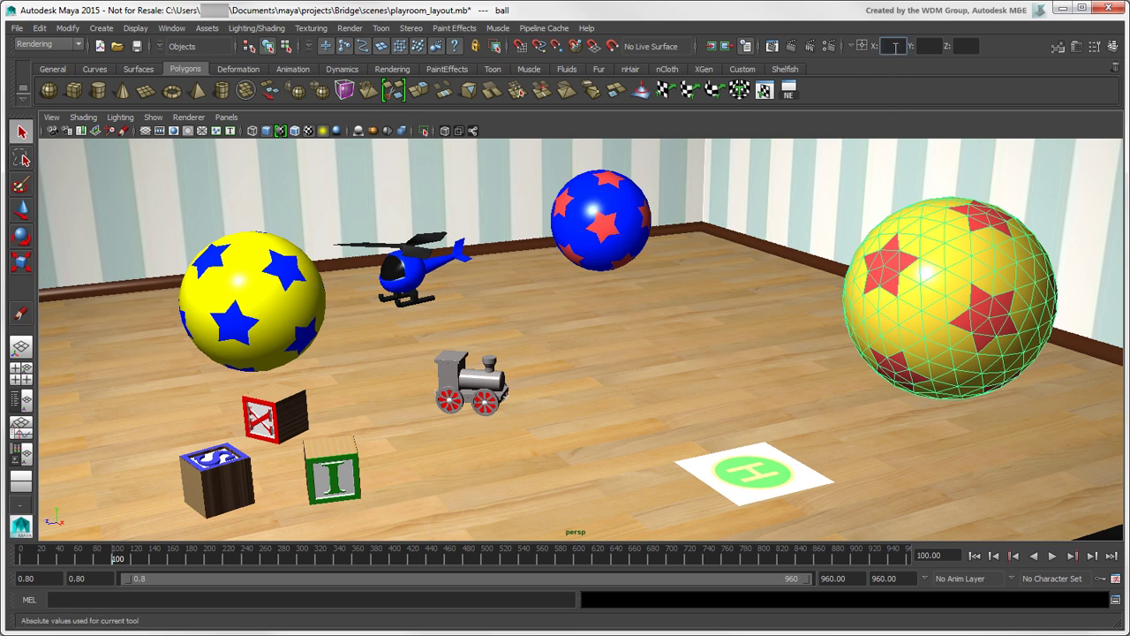
pyautogui.write('0')
pyautogui.click(921, 45)
pyautogui.press('Return')
pyautogui.hotkey('ctrl', 'z')
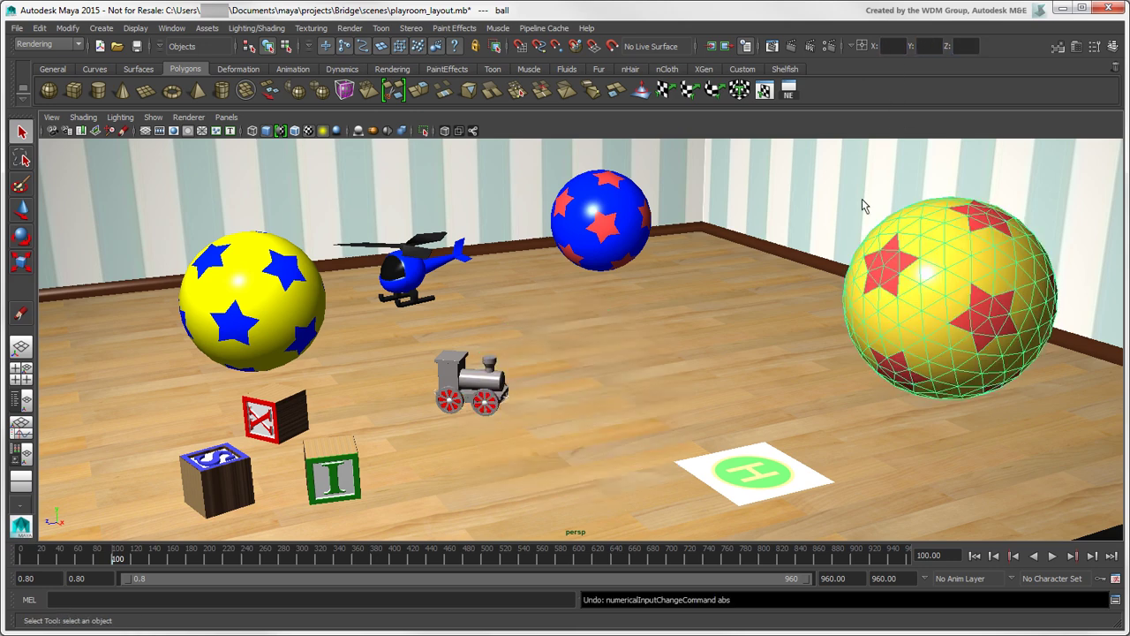
pyautogui.click(862, 198)
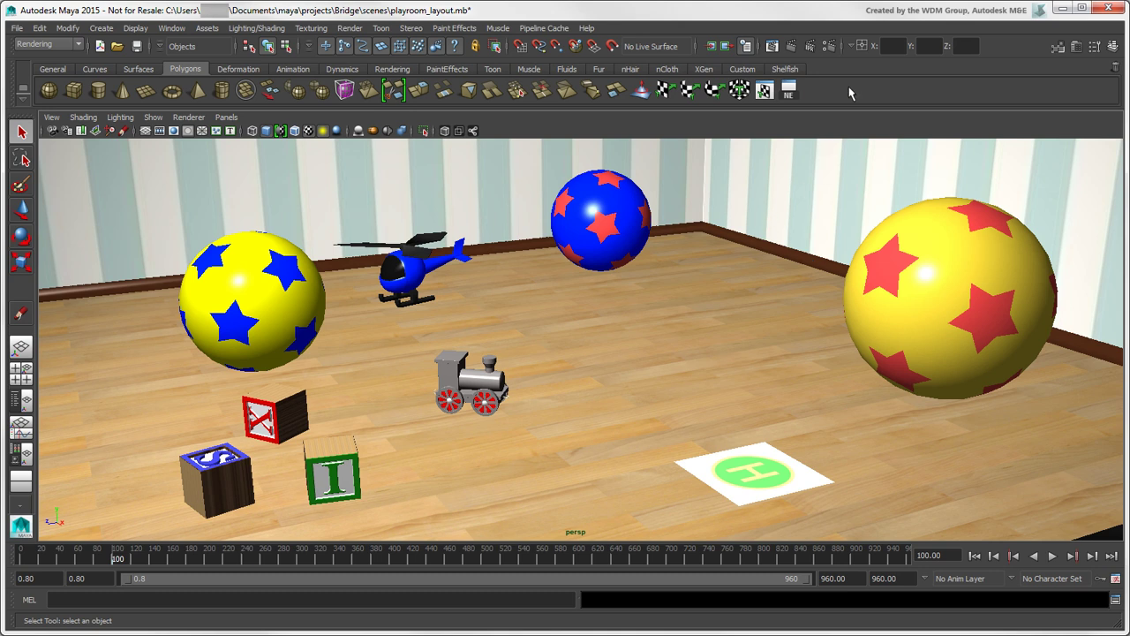
# Collapse the numeric input, render, selection mask and selection mode sections, then open the menu sets list
pyautogui.click(843, 49)
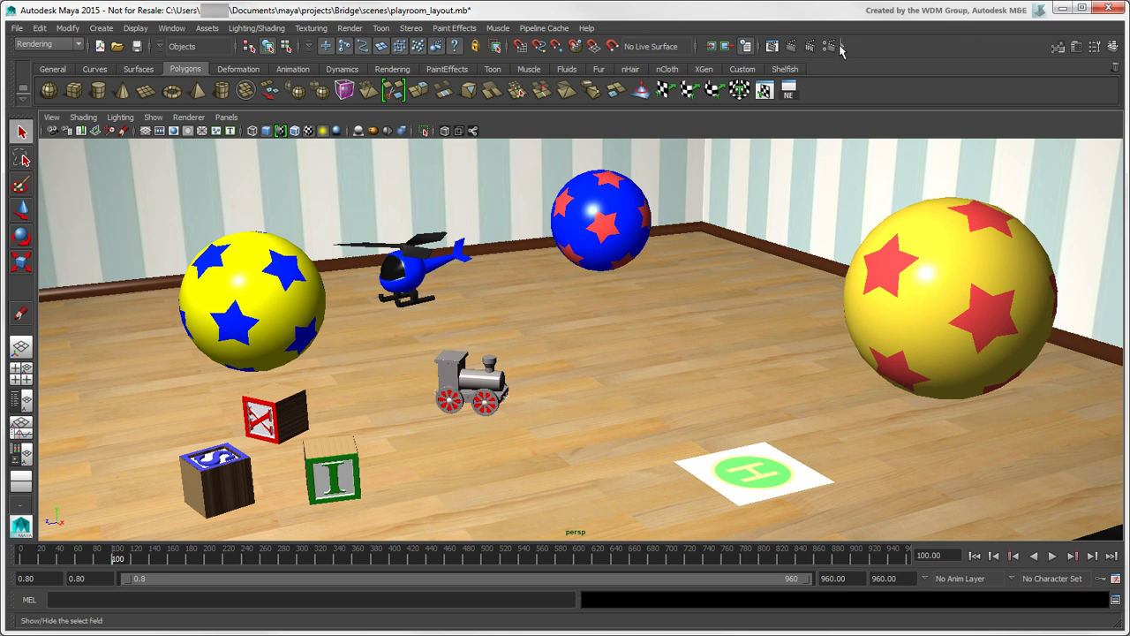
pyautogui.click(696, 46)
pyautogui.click(316, 46)
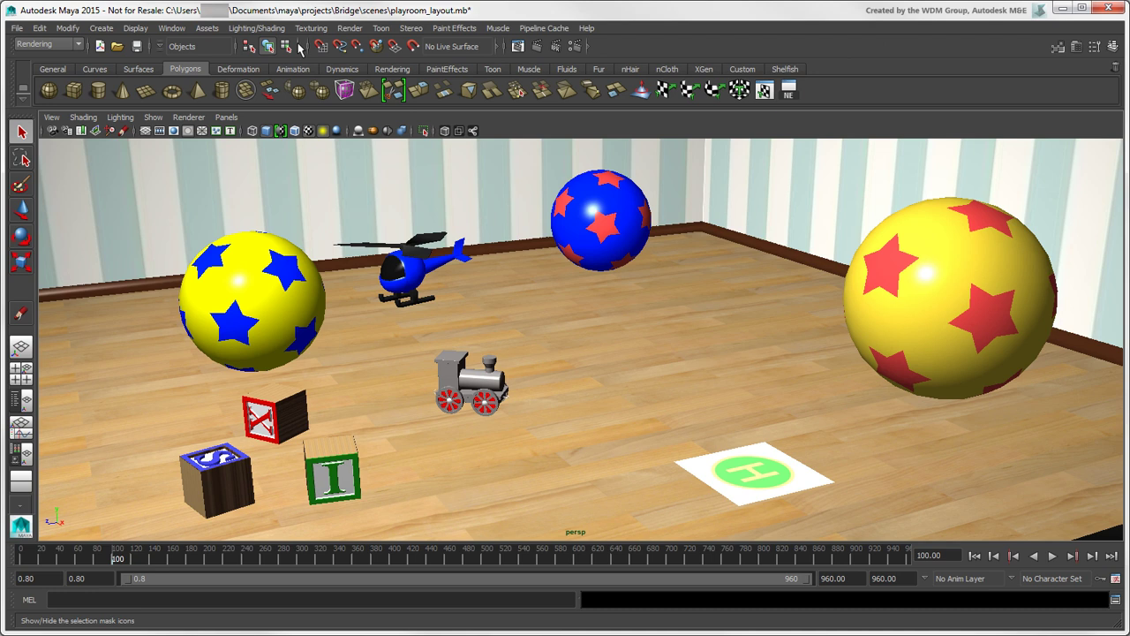
pyautogui.click(152, 46)
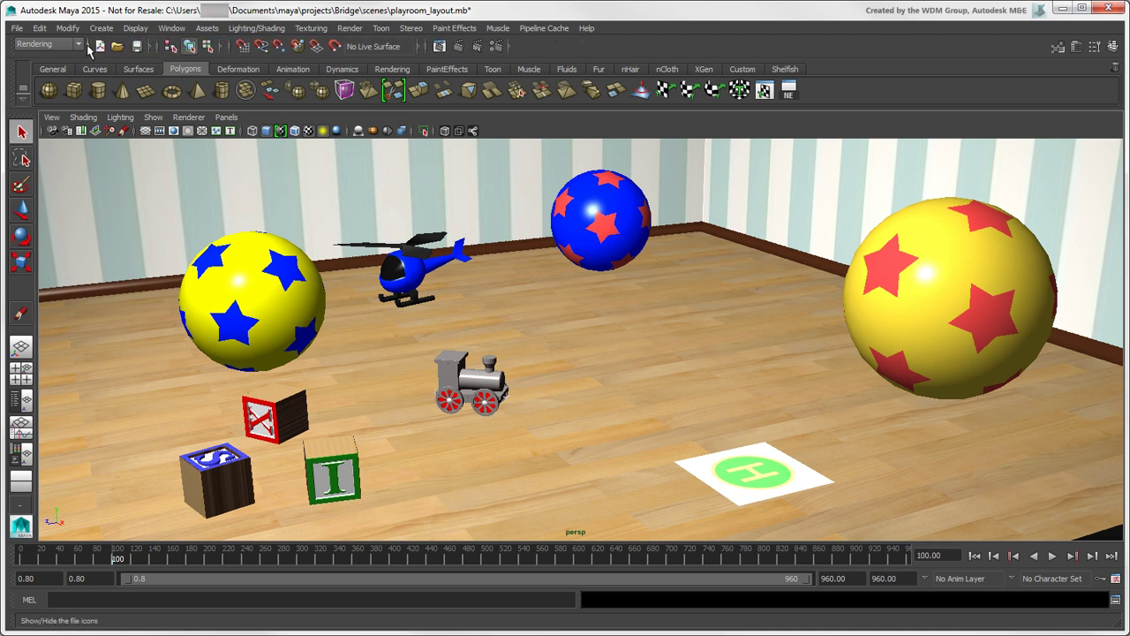
pyautogui.click(76, 45)
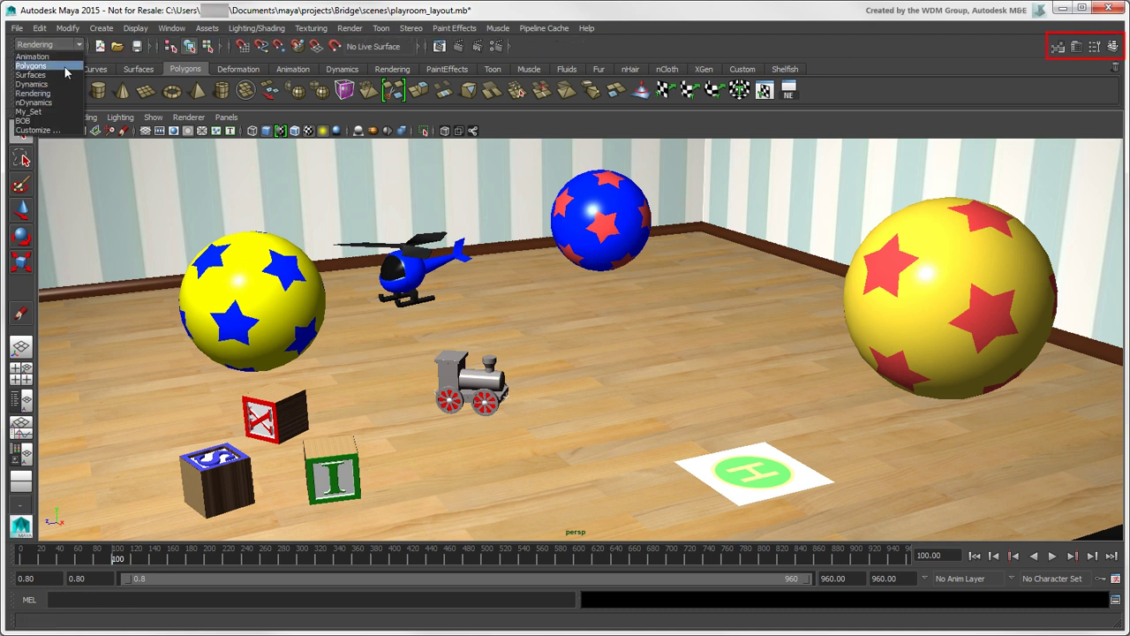
# Switch to the Polygons menu set, select the toy train, and try the Move, Rotate and Scale tools
pyautogui.click(66, 68)
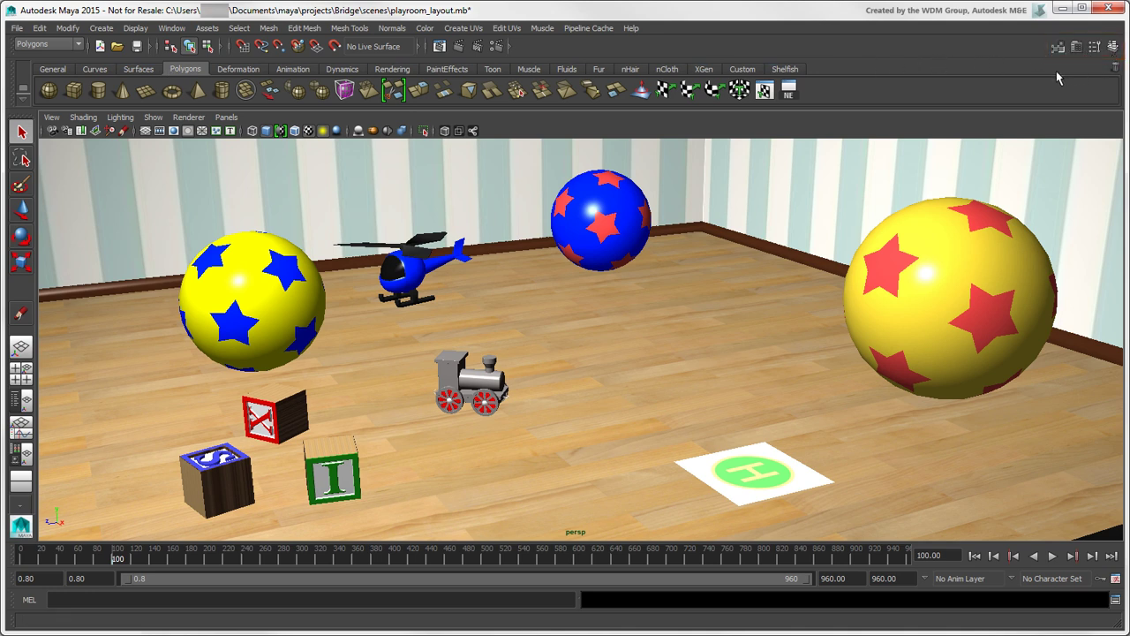
pyautogui.click(476, 381)
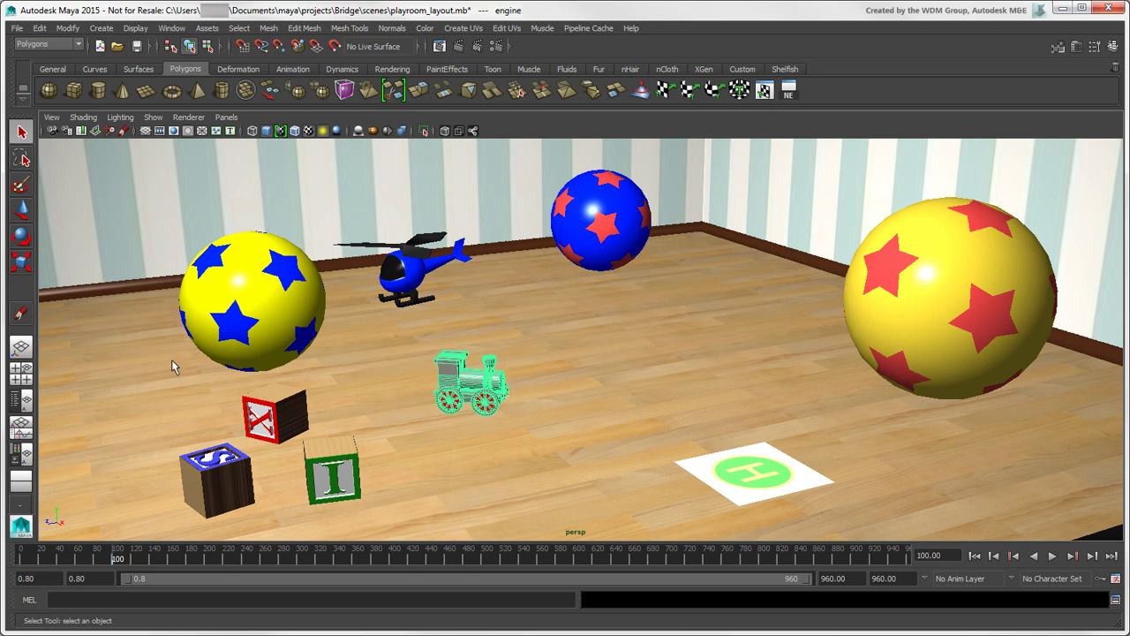
pyautogui.click(22, 209)
pyautogui.click(24, 237)
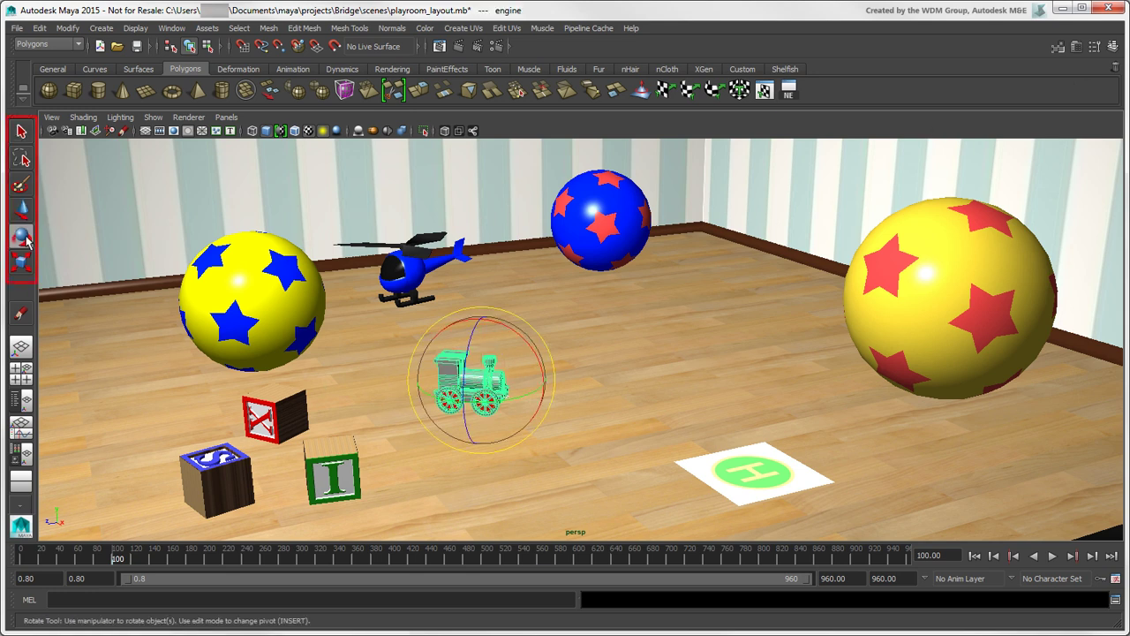
pyautogui.click(22, 261)
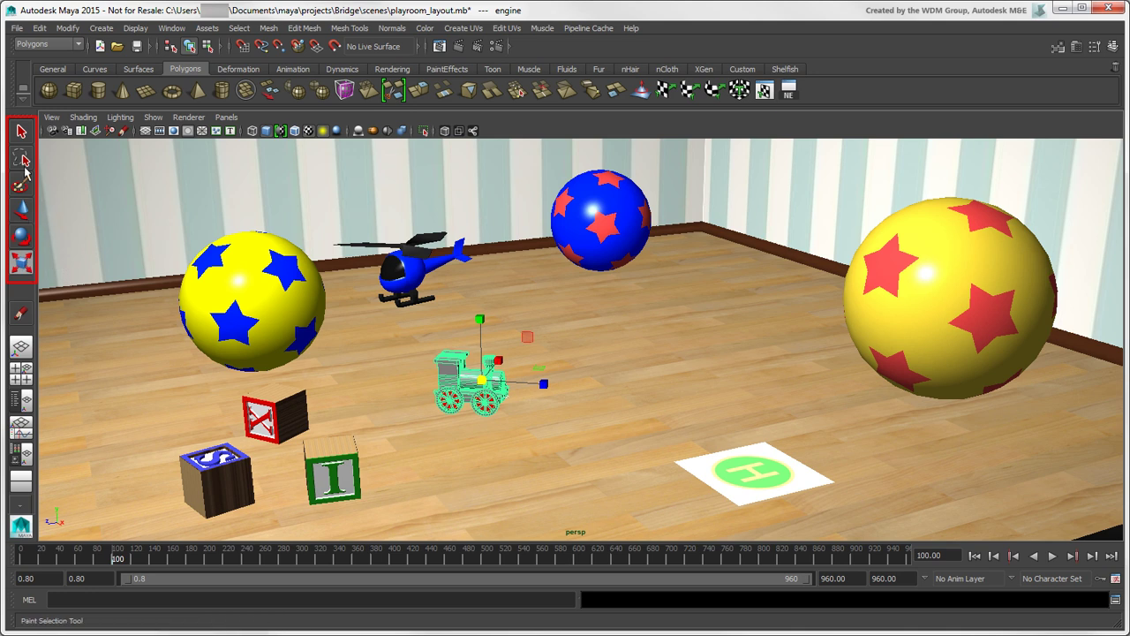
# Try the Select, Lasso and Paint Selection tools, return to Select with Q, and deselect the train
pyautogui.click(21, 130)
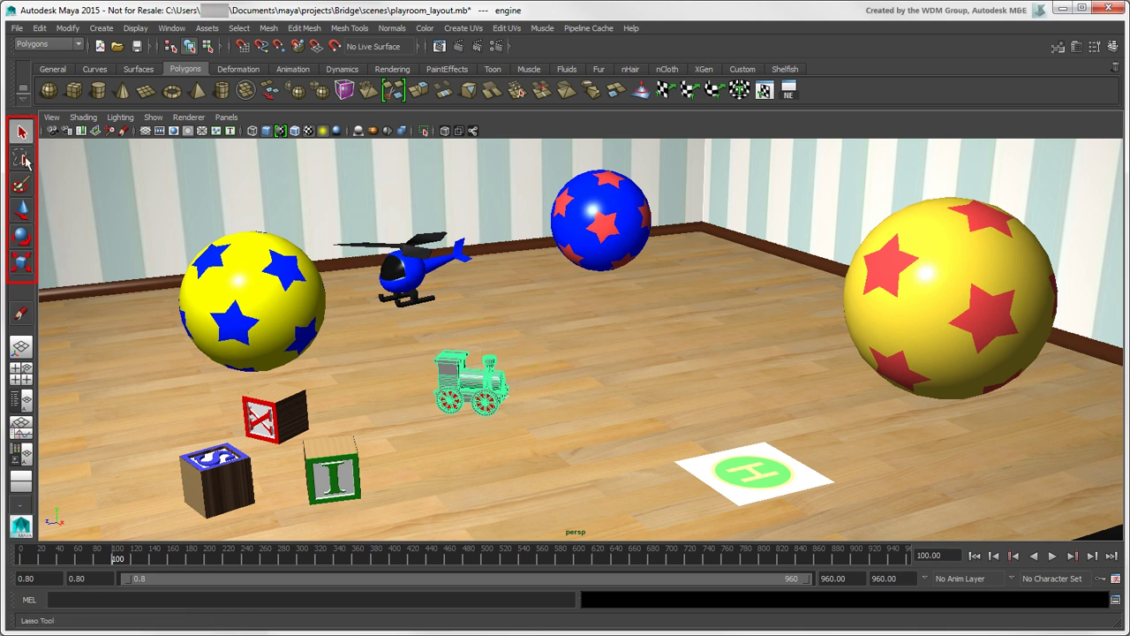
pyautogui.click(23, 159)
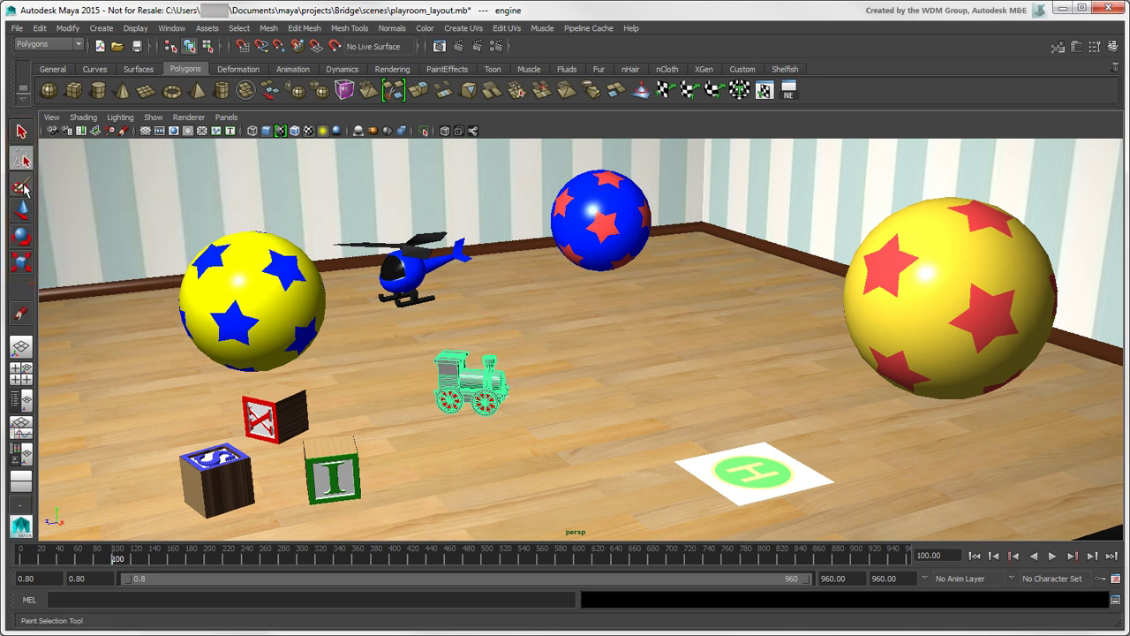
pyautogui.click(23, 185)
pyautogui.press('q')
pyautogui.click(675, 523)
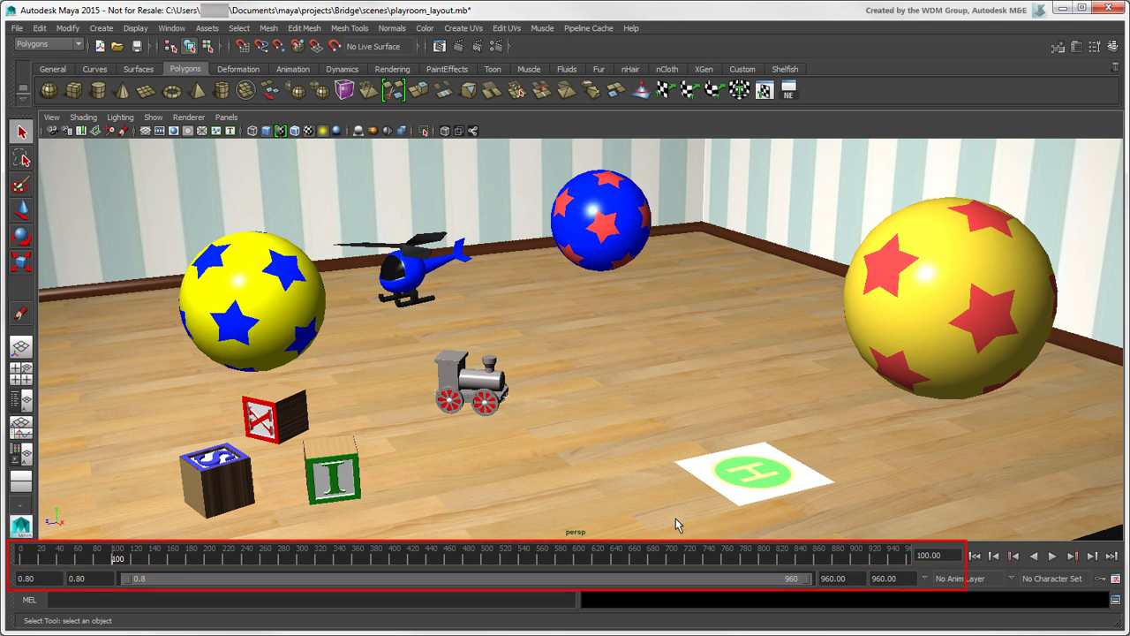
# Play the helicopter and train animation, stop at frame 128.80, then browse the time slider's playback menu
pyautogui.click(1052, 556)
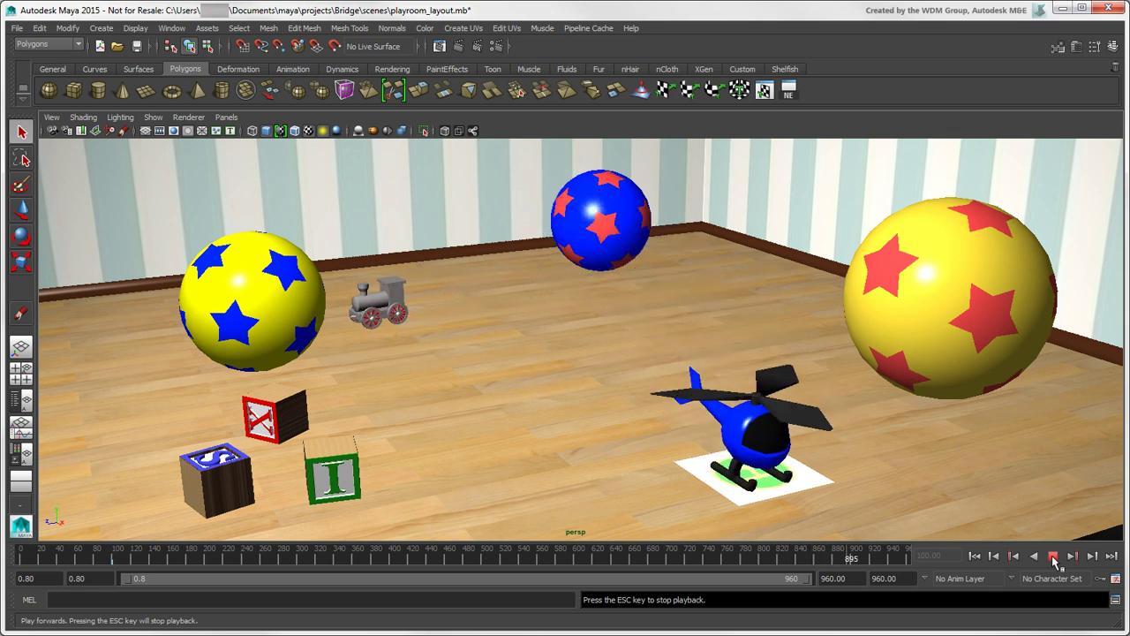
pyautogui.click(1053, 557)
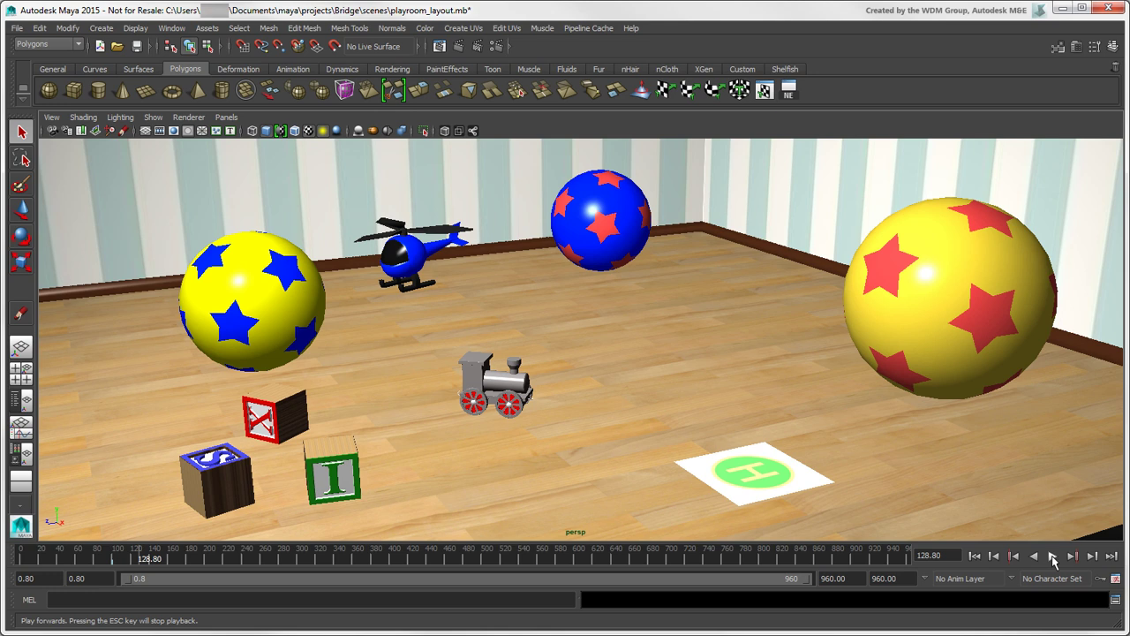
pyautogui.rightClick(1053, 559)
pyautogui.moveTo(1053, 559); pyautogui.dragTo(964, 506, button='right')
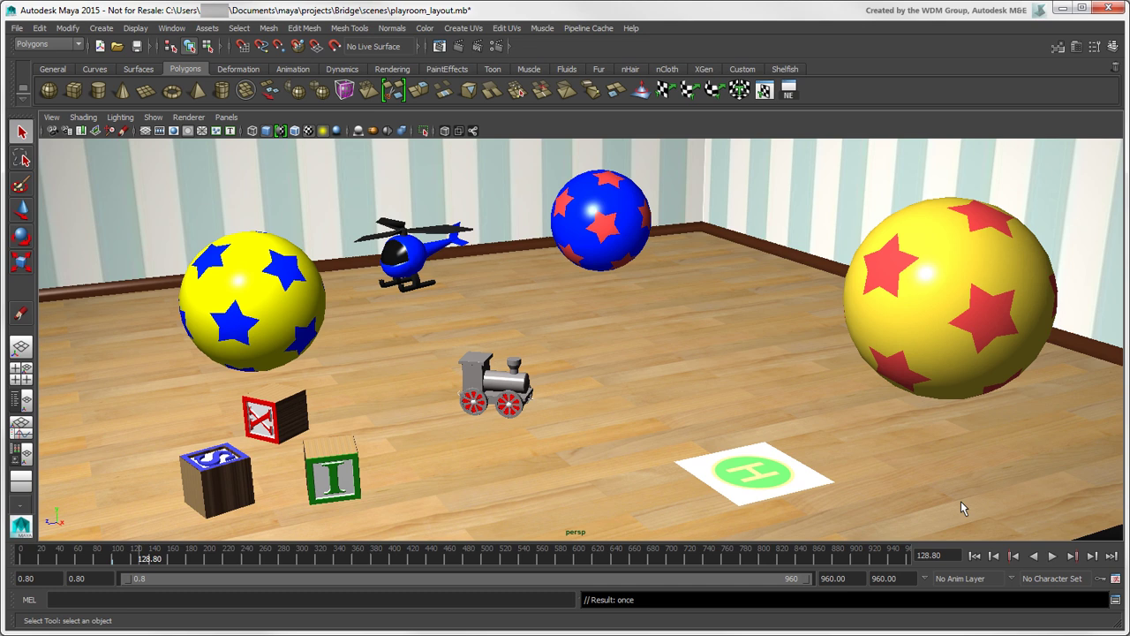
# Open the animation preferences and try time slider height 2x before returning it to 1x
pyautogui.click(1115, 583)
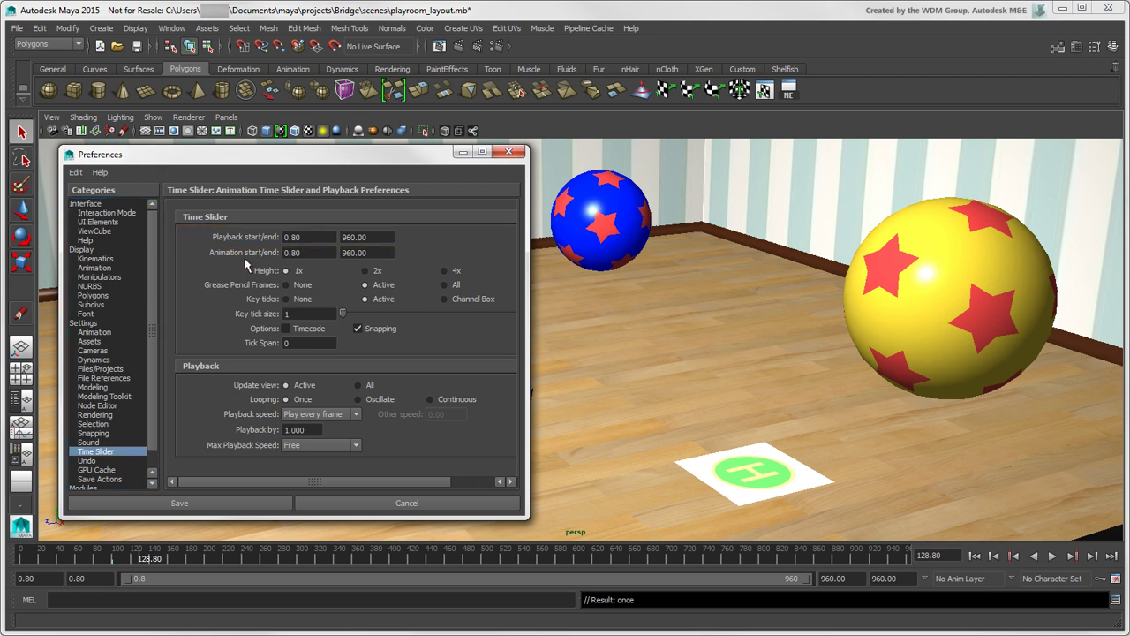
pyautogui.click(365, 271)
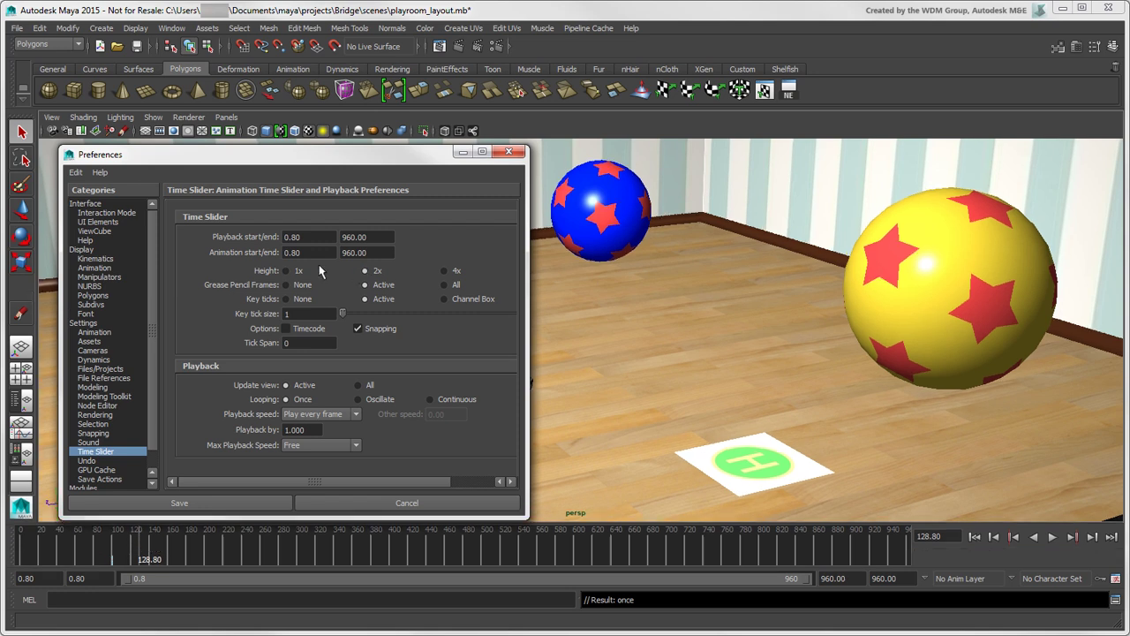
pyautogui.click(292, 271)
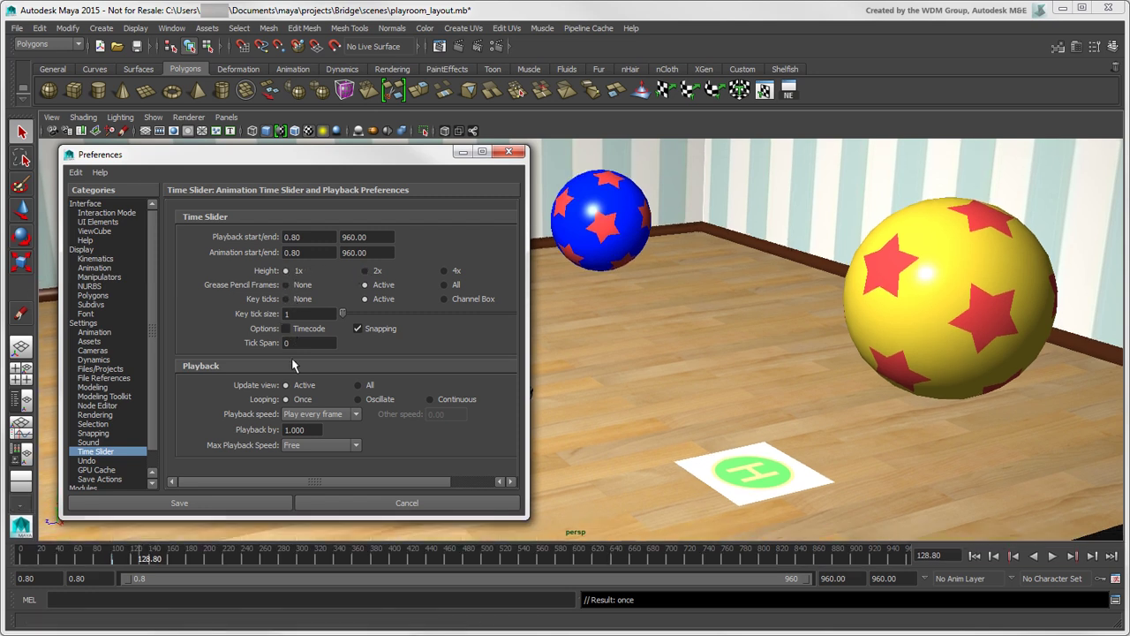
# Try the Oscillate and Continuous looping options and review the Playback speed and Max Playback Speed choices unchanged
pyautogui.click(359, 401)
pyautogui.click(430, 400)
pyautogui.click(344, 414)
pyautogui.click(313, 426)
pyautogui.click(356, 446)
pyautogui.click(356, 447)
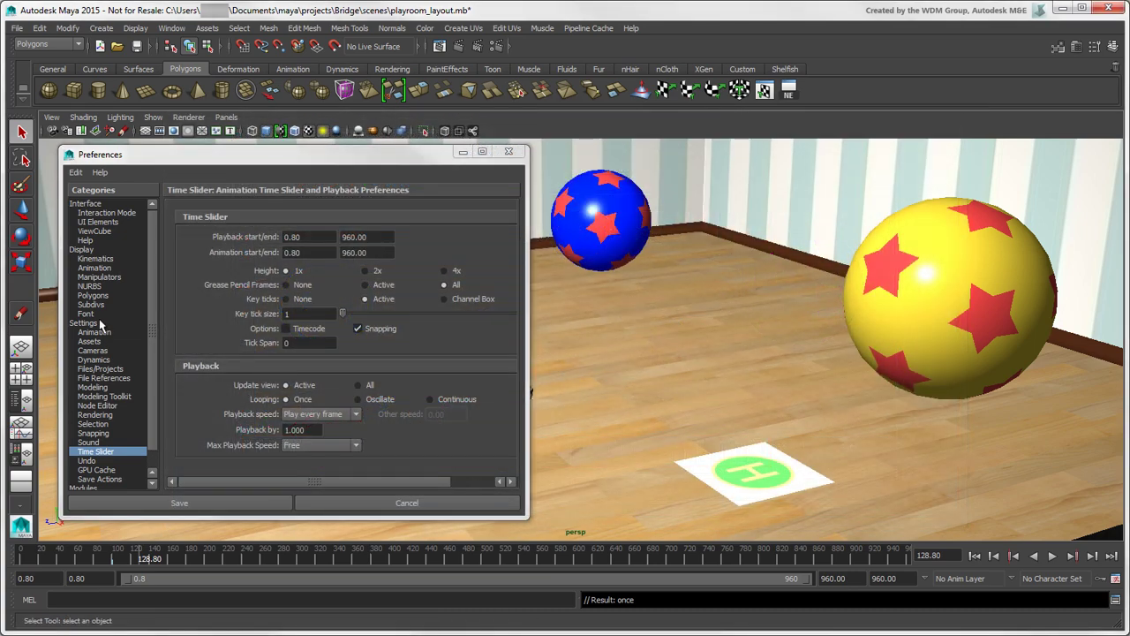
# In the Settings category set Time to NTSC (30 fps) and save the preferences
pyautogui.click(89, 325)
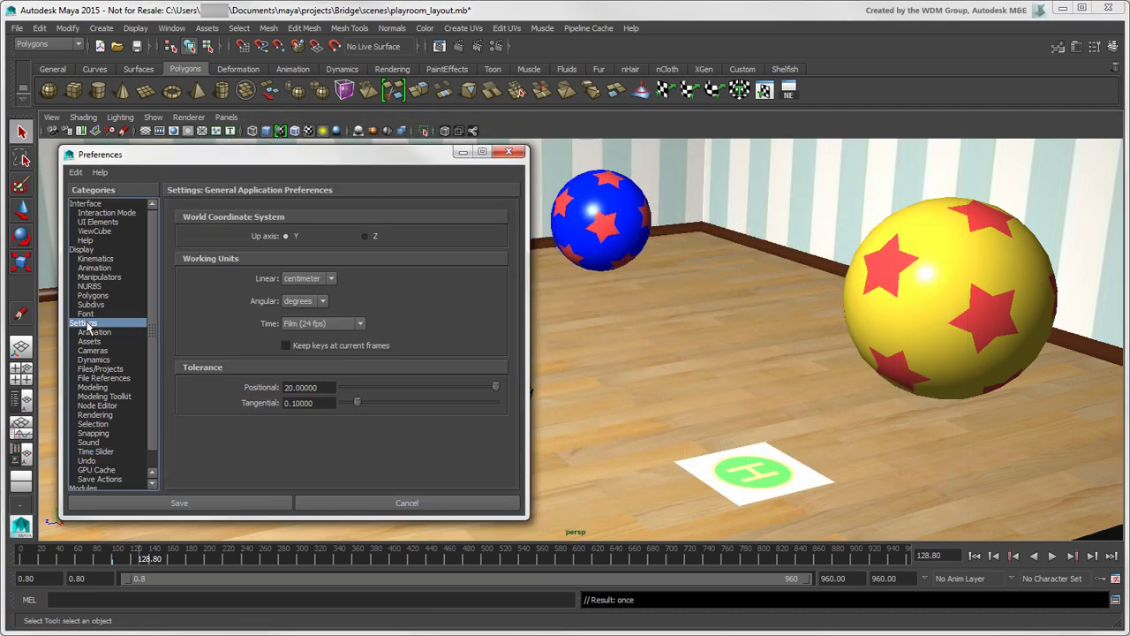
pyautogui.click(360, 324)
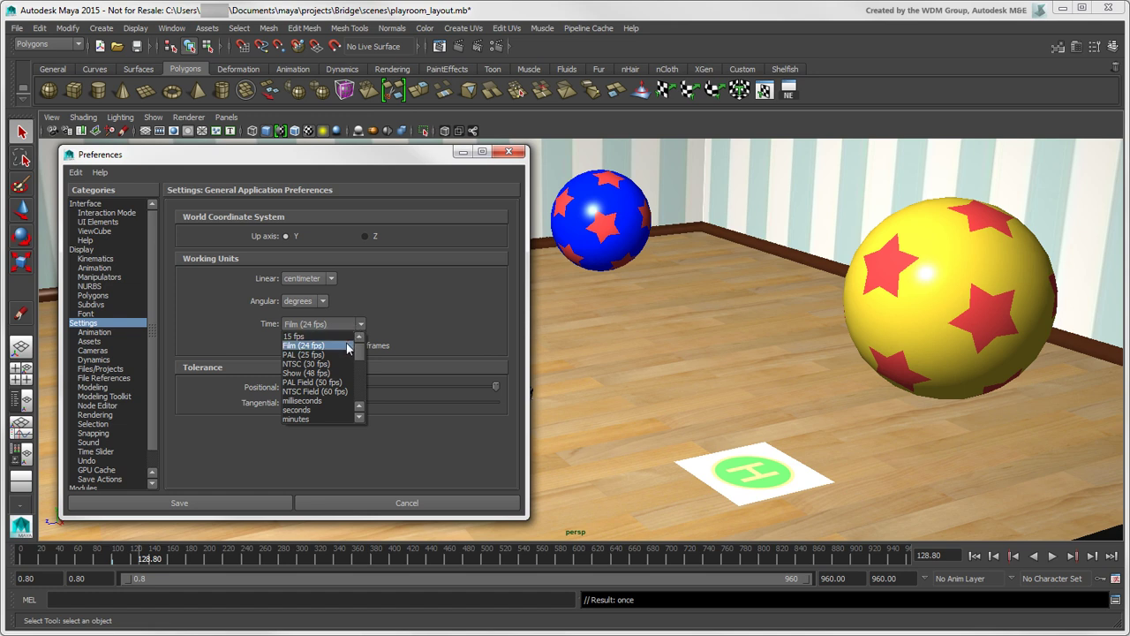
pyautogui.click(343, 366)
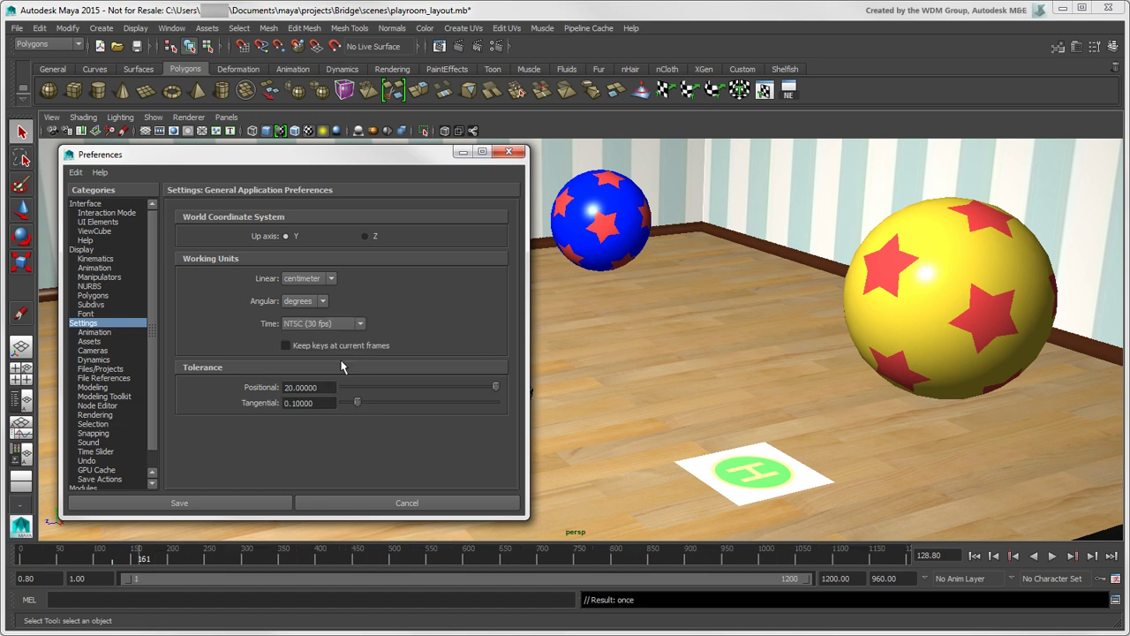
pyautogui.click(245, 503)
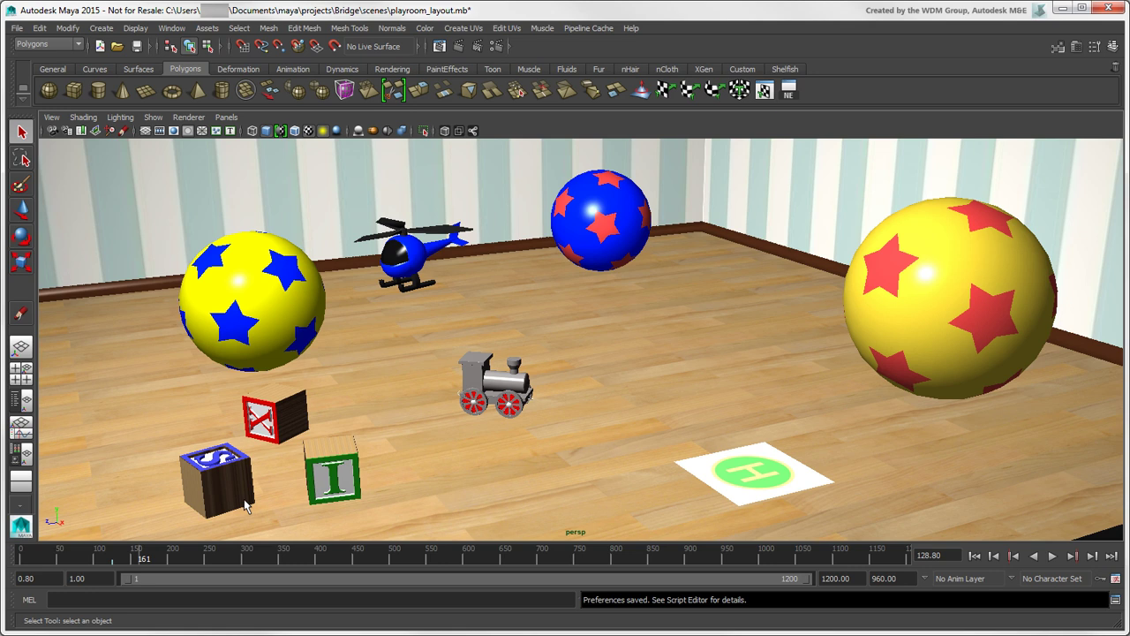
pyautogui.click(65, 599)
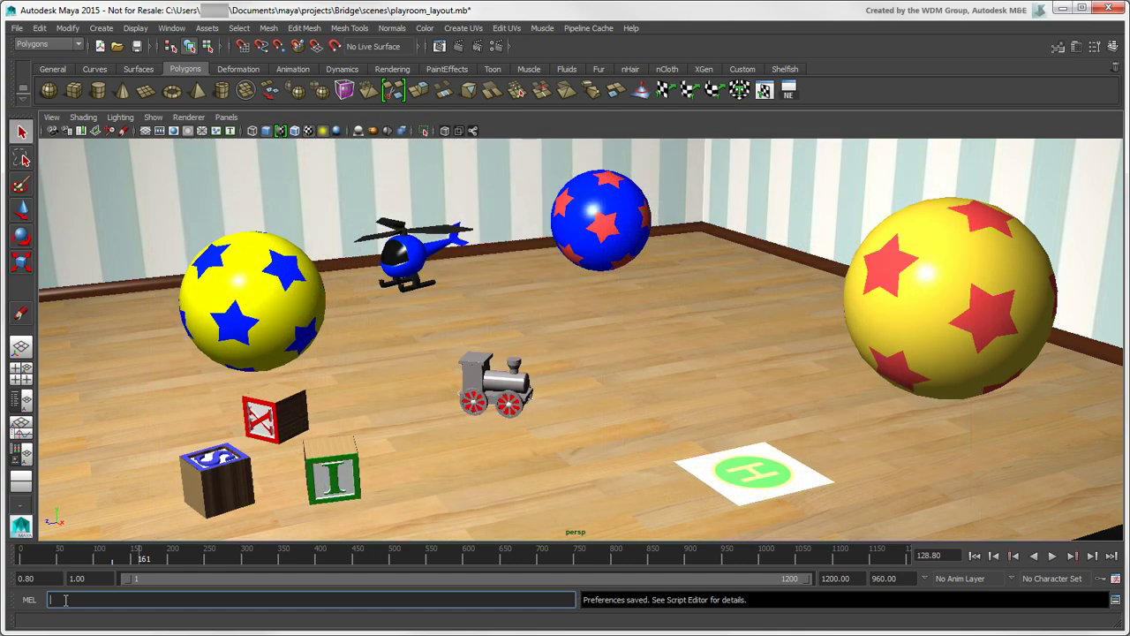
# In the Script Editor, copy the playblastItem menuItemToShelf history line into the input area
pyautogui.click(1114, 603)
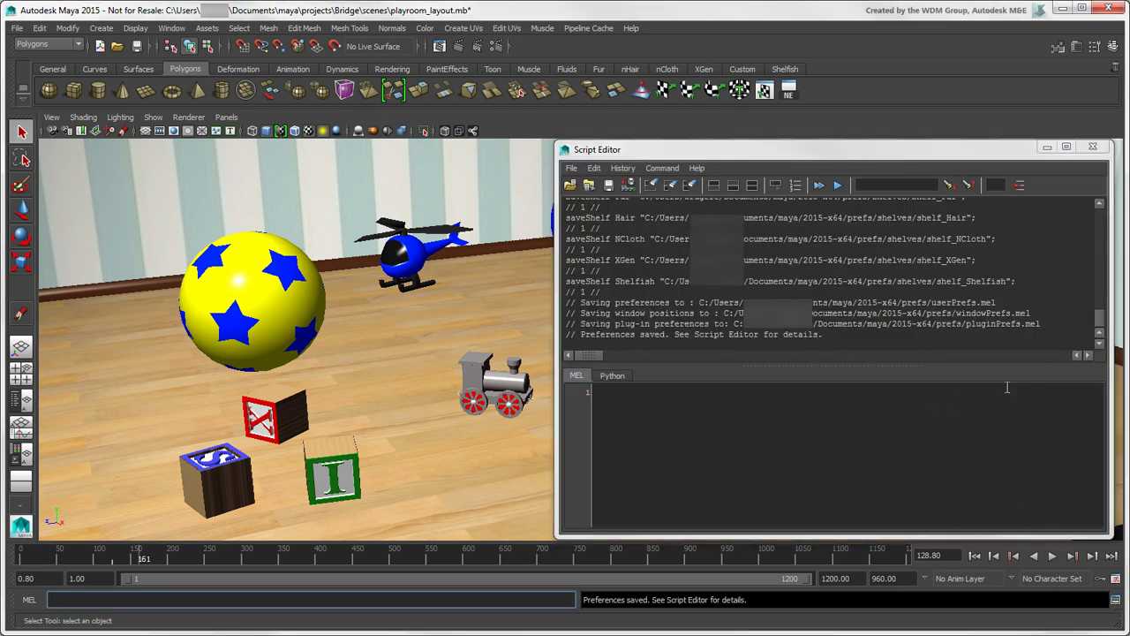
pyautogui.scroll(10, 1099, 313)
pyautogui.moveTo(1099, 313); pyautogui.dragTo(1099, 289)
pyautogui.moveTo(567, 297); pyautogui.dragTo(952, 335)
pyautogui.moveTo(565, 318); pyautogui.dragTo(881, 320)
pyautogui.hotkey('ctrl', 'c')
pyautogui.click(648, 397)
pyautogui.hotkey('ctrl', 'v')
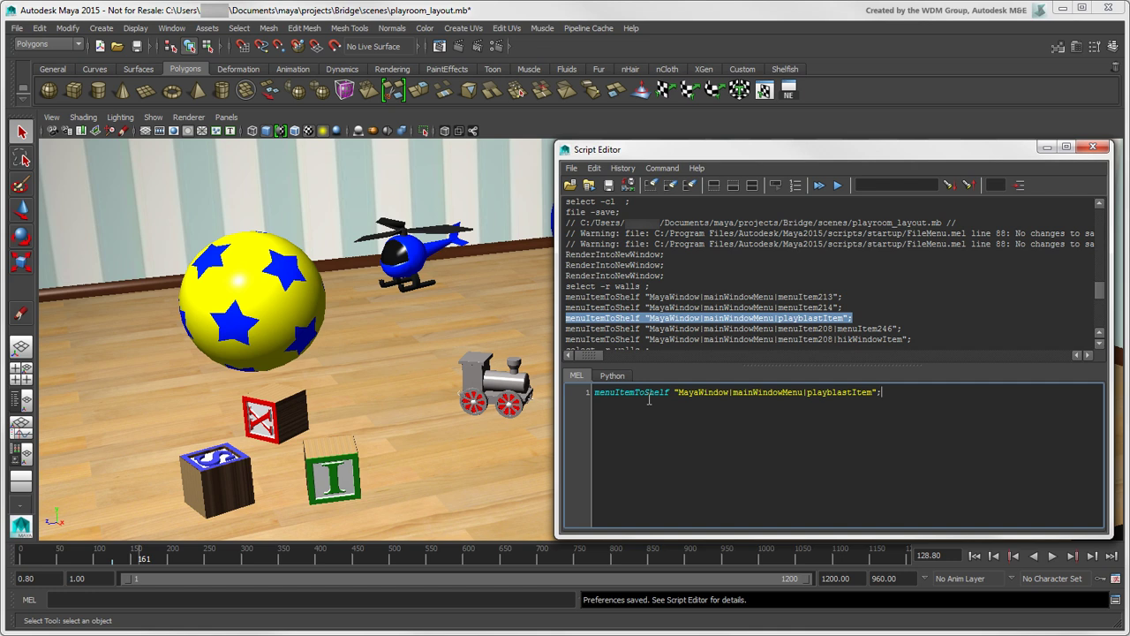
# Turn on History > Echo All Commands, then rotate the yellow ball and switch to the Move tool
pyautogui.click(623, 169)
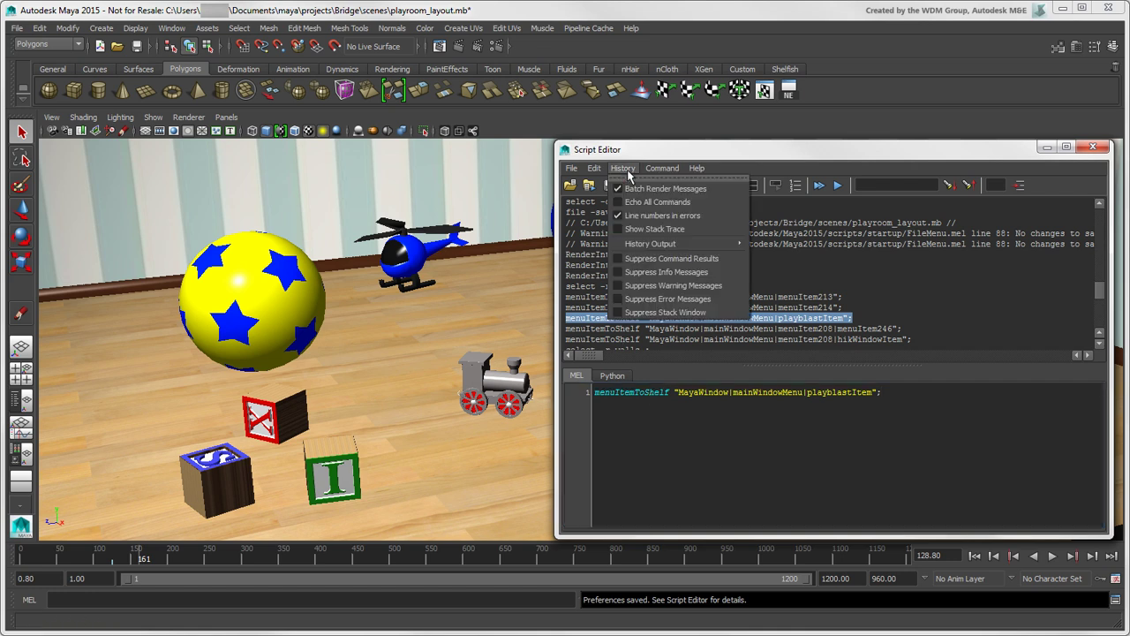
pyautogui.click(656, 202)
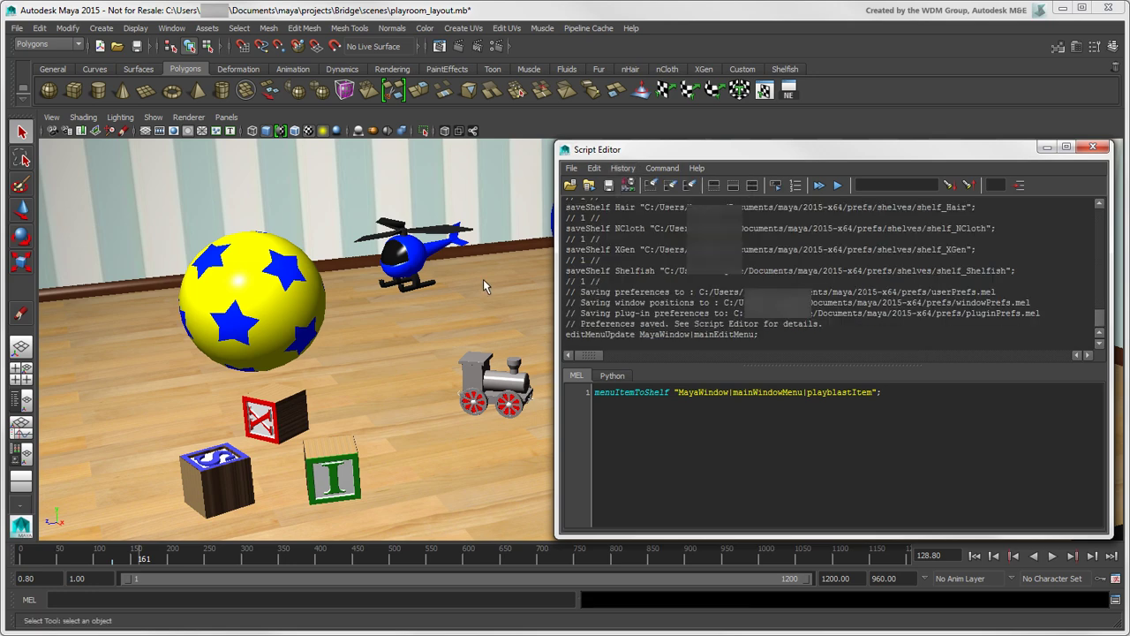
pyautogui.click(276, 320)
pyautogui.press('e')
pyautogui.moveTo(276, 320); pyautogui.dragTo(132, 316)
pyautogui.press('w')
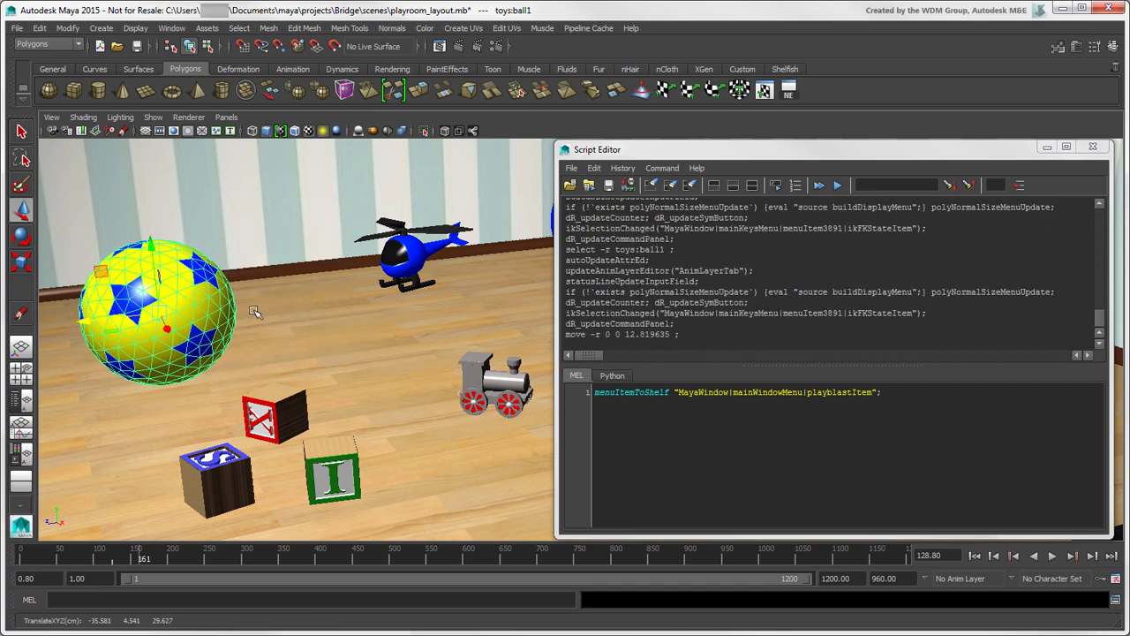
# Close the Script Editor, deselect the ball, and select the train with the Select tool
pyautogui.click(1092, 146)
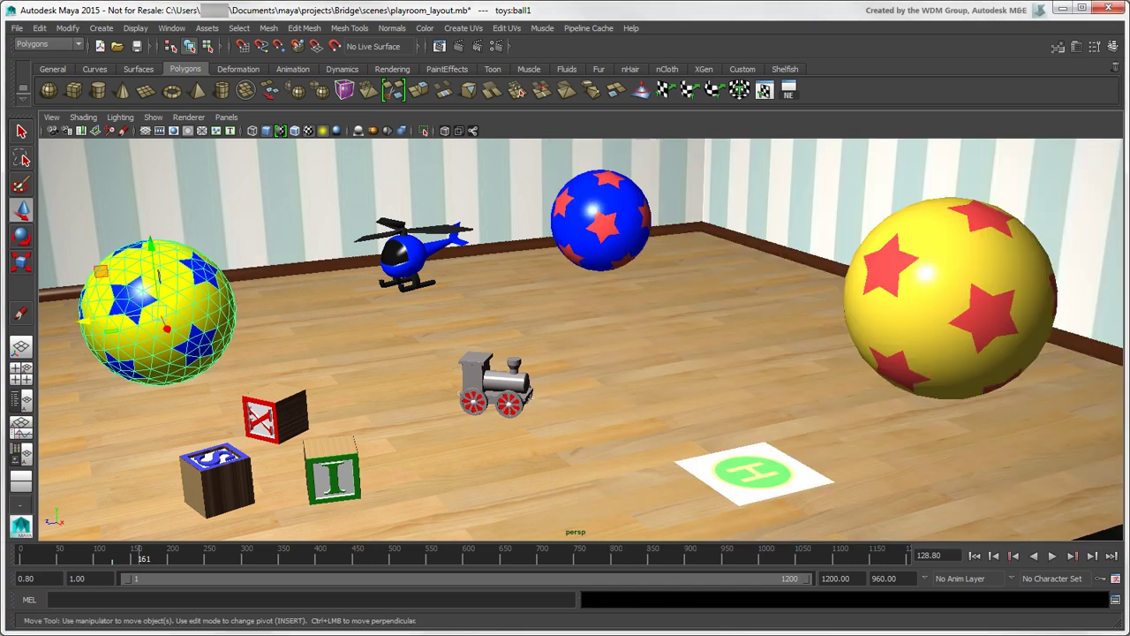
pyautogui.click(1118, 534)
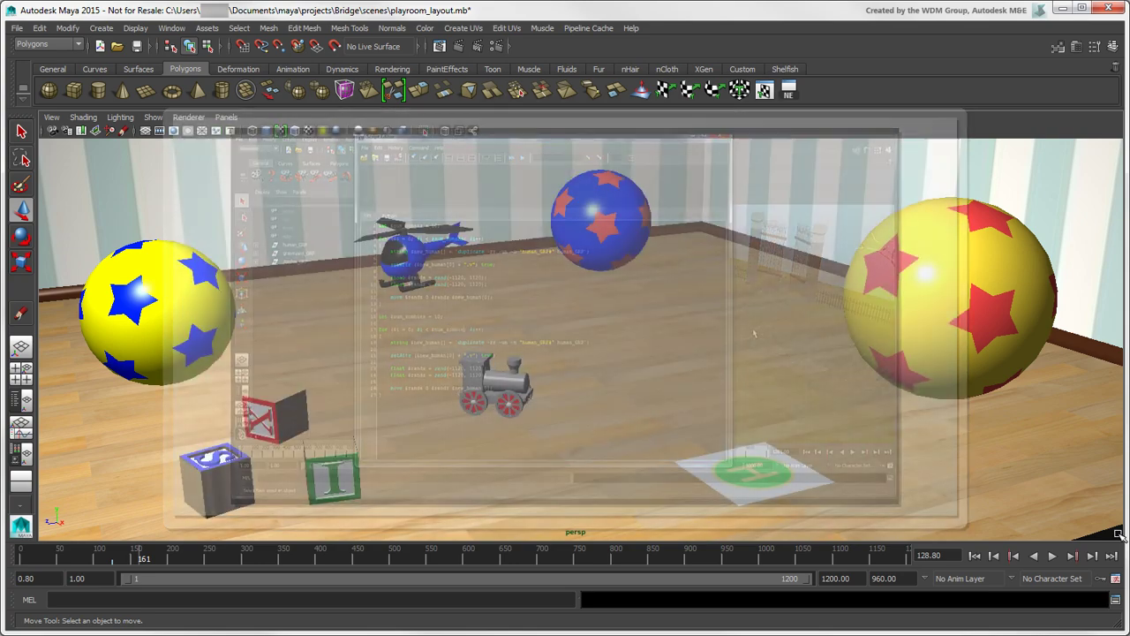
pyautogui.press('q')
pyautogui.click(508, 388)
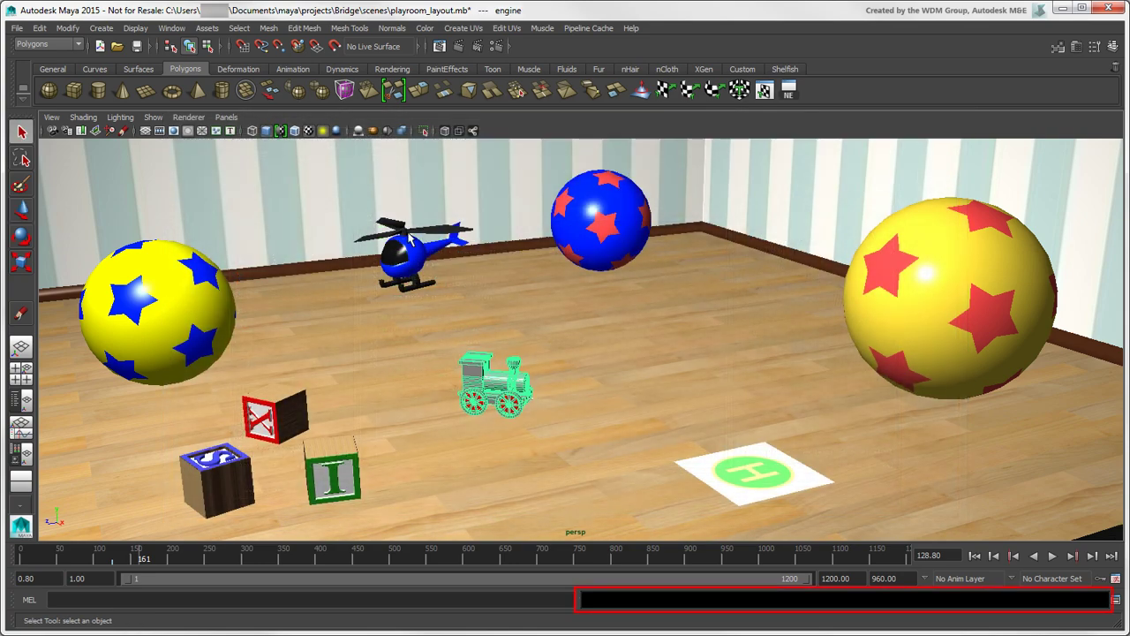
# Smooth the train's geometry, save the playroom_layout scene with Ctrl+S, and deselect the train
pyautogui.click(322, 91)
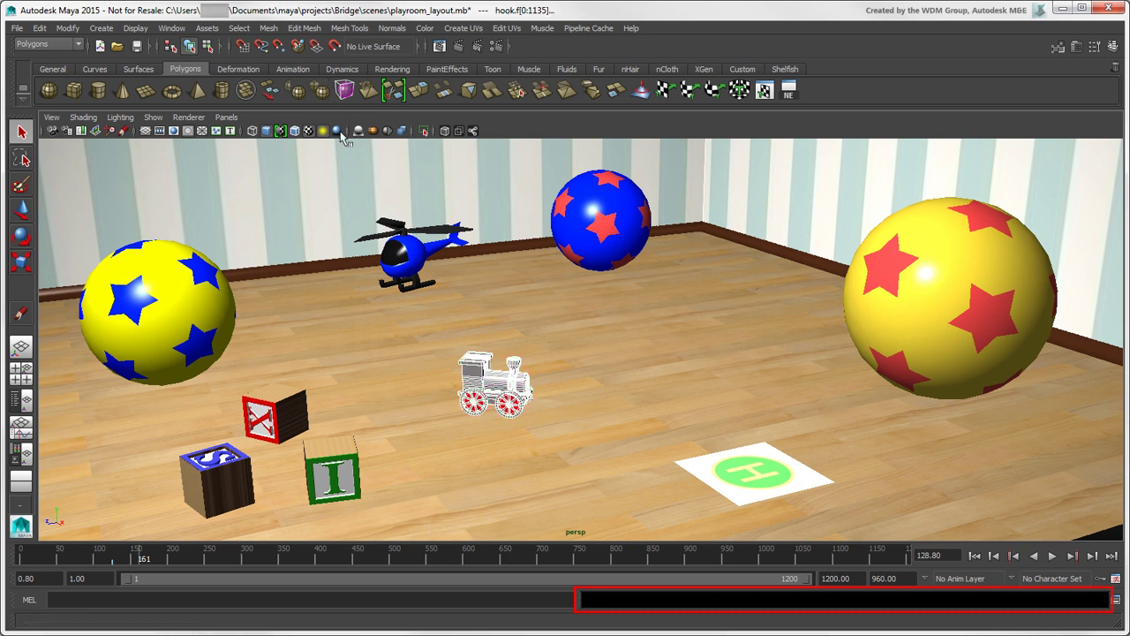
pyautogui.press('q')
pyautogui.hotkey('ctrl', 's')
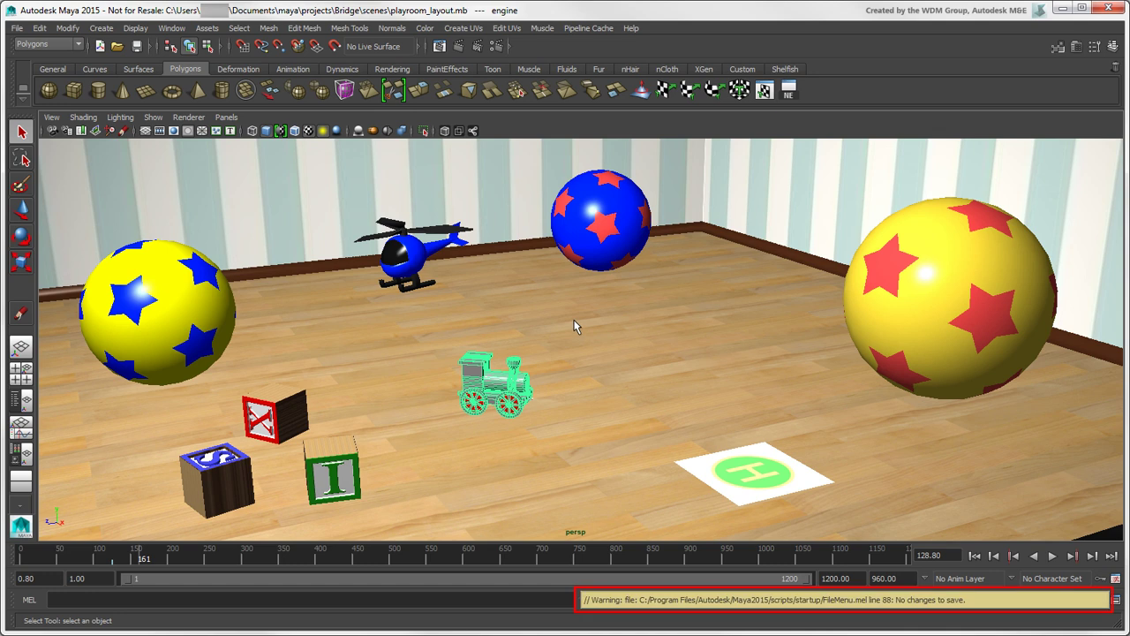
pyautogui.click(574, 326)
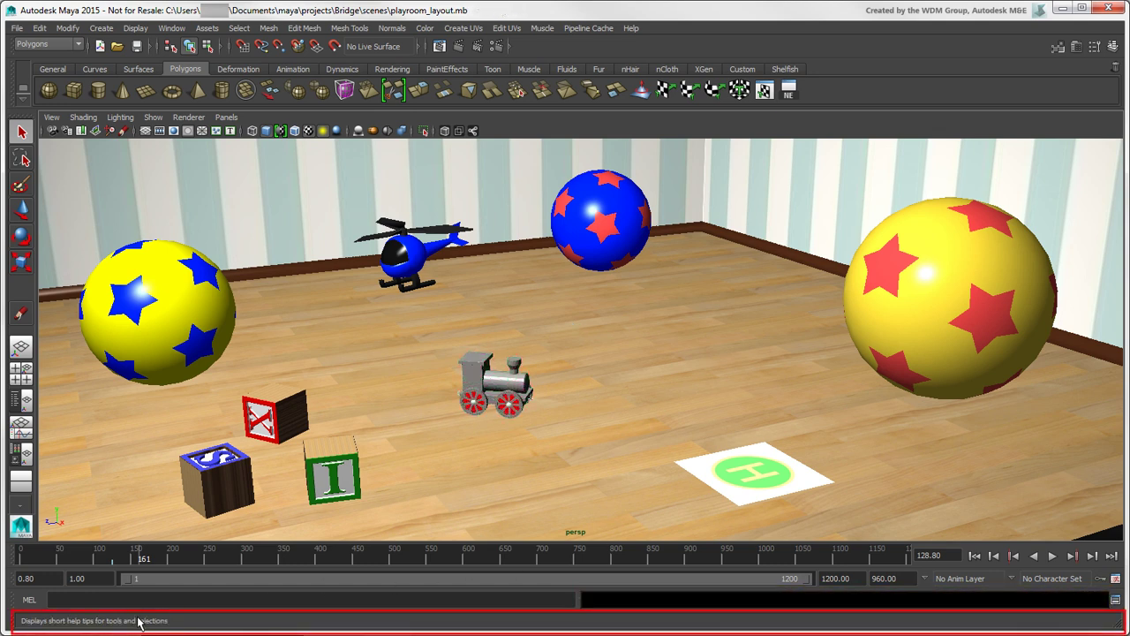
# Select the yellow ball, try the Move, Rotate and Scale tools, then deselect it
pyautogui.click(156, 348)
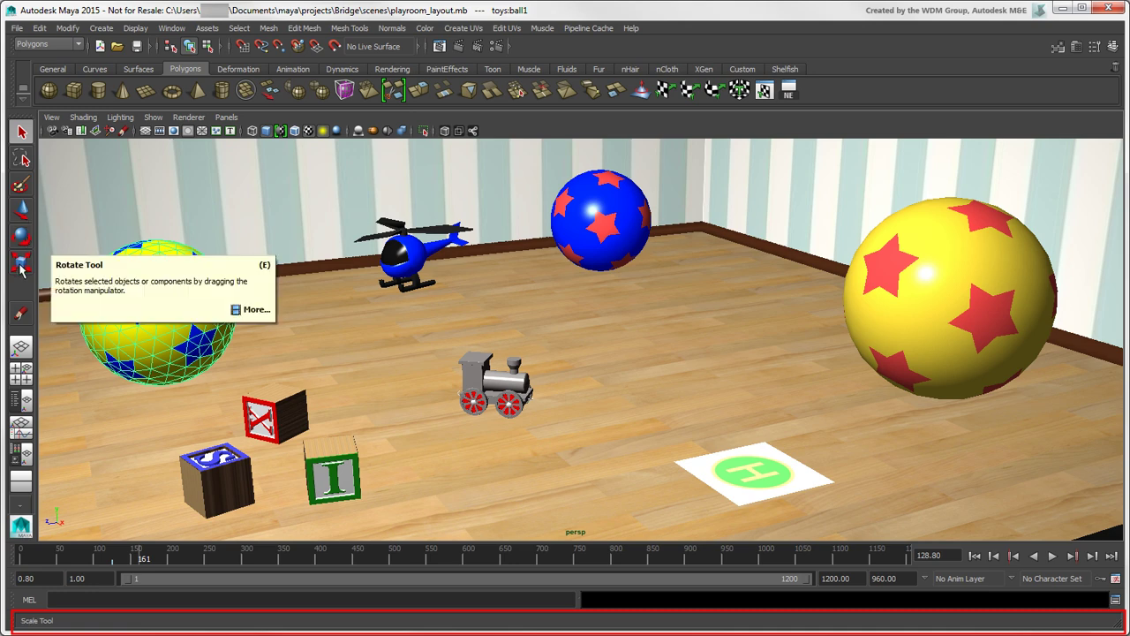
pyautogui.click(22, 210)
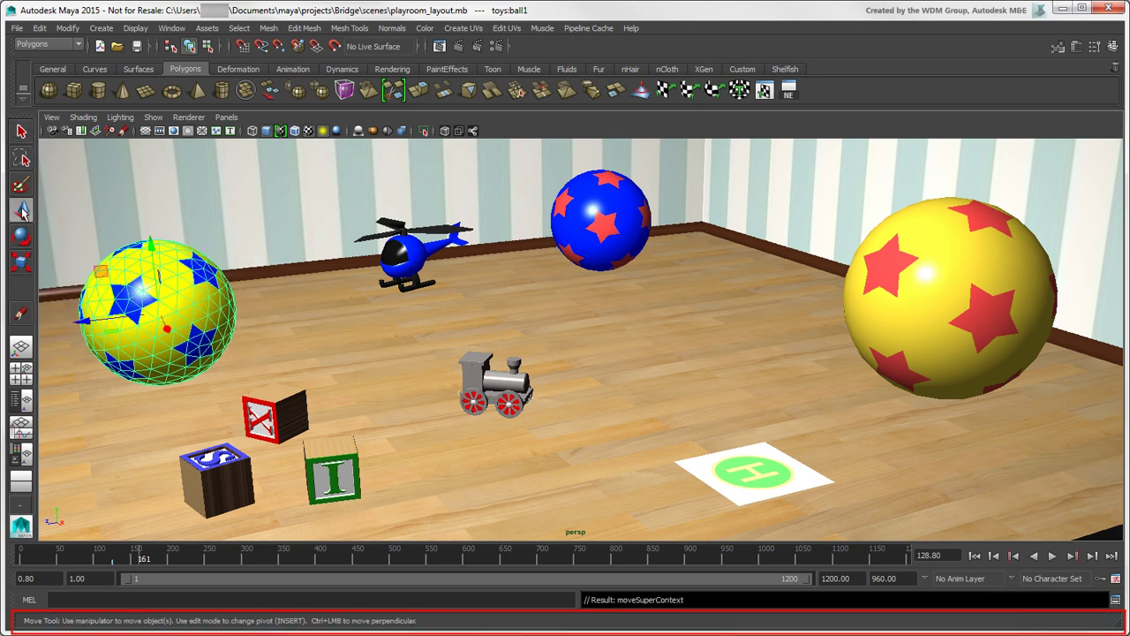
pyautogui.click(22, 237)
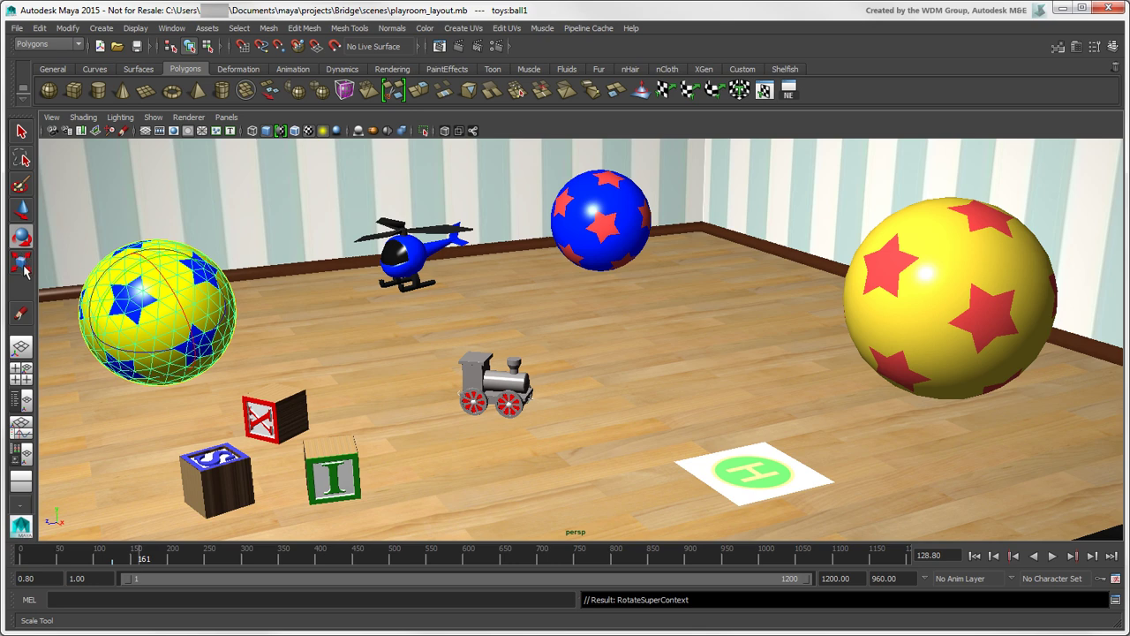
pyautogui.click(23, 264)
pyautogui.press('q')
pyautogui.click(1119, 541)
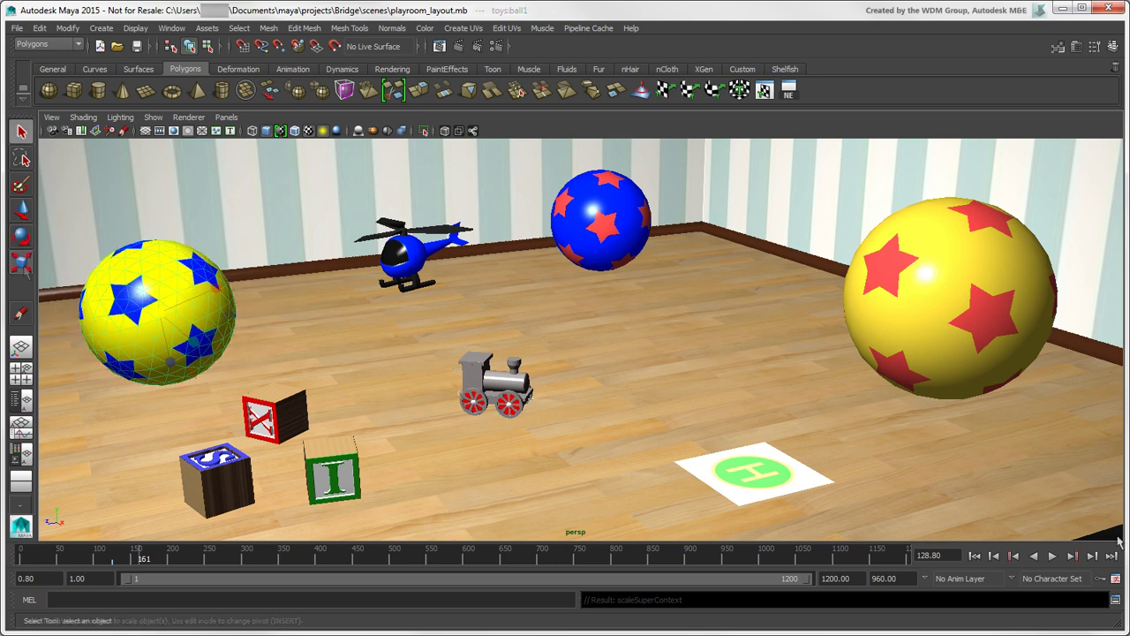